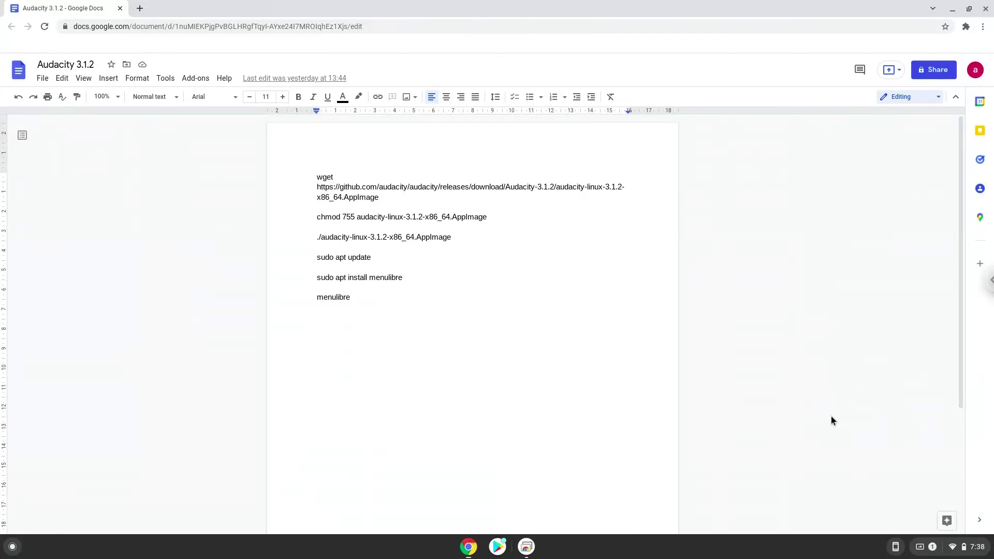
# Open ChromeOS Settings from the quick settings panel over the Audacity install-commands document
pyautogui.click(933, 550)
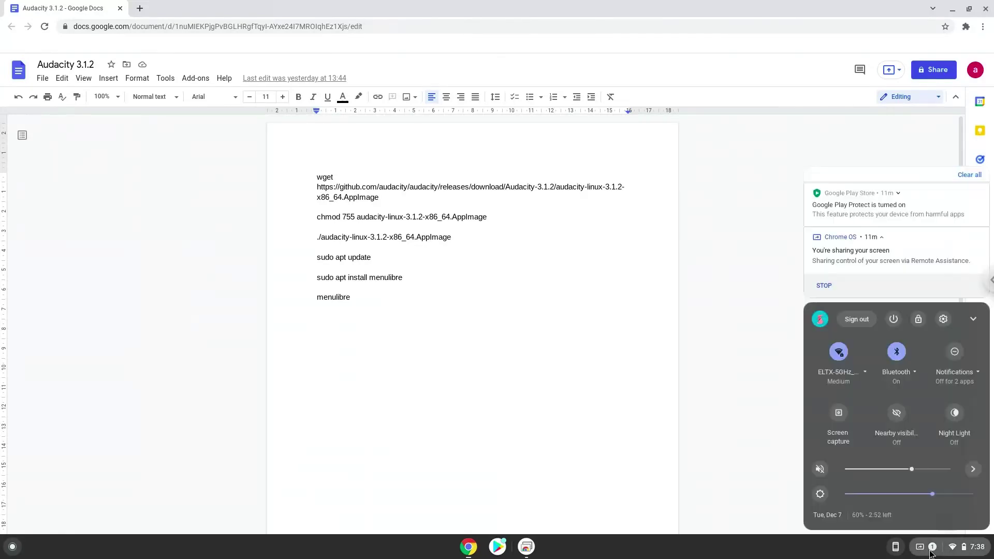
pyautogui.click(944, 319)
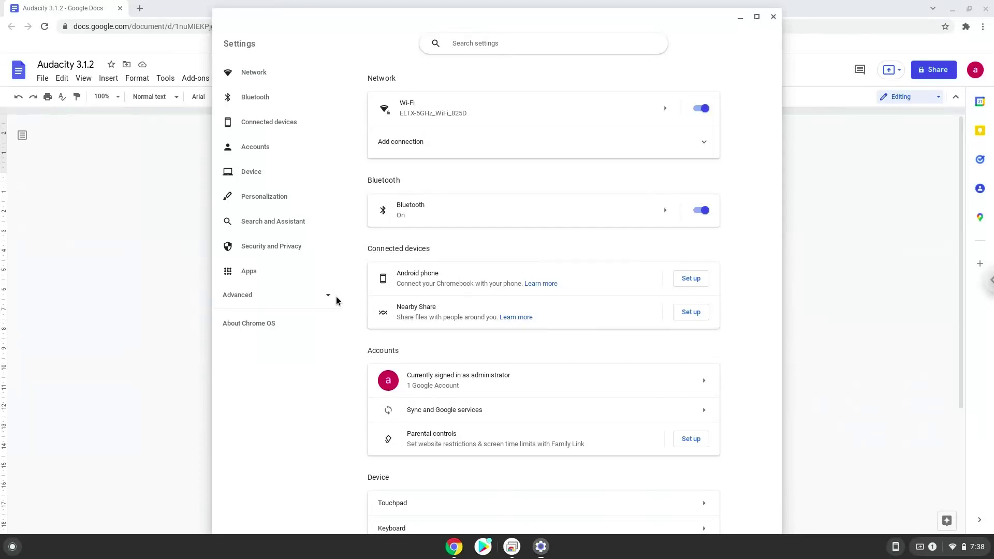
# Turn on and install the Linux development environment under Advanced > Developers, then close the new terminal
pyautogui.click(318, 296)
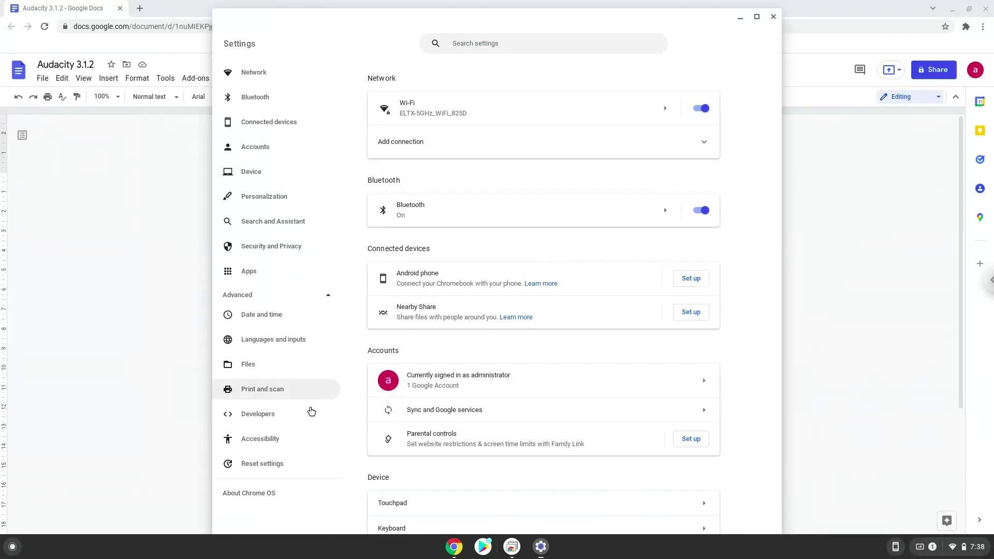
pyautogui.click(311, 413)
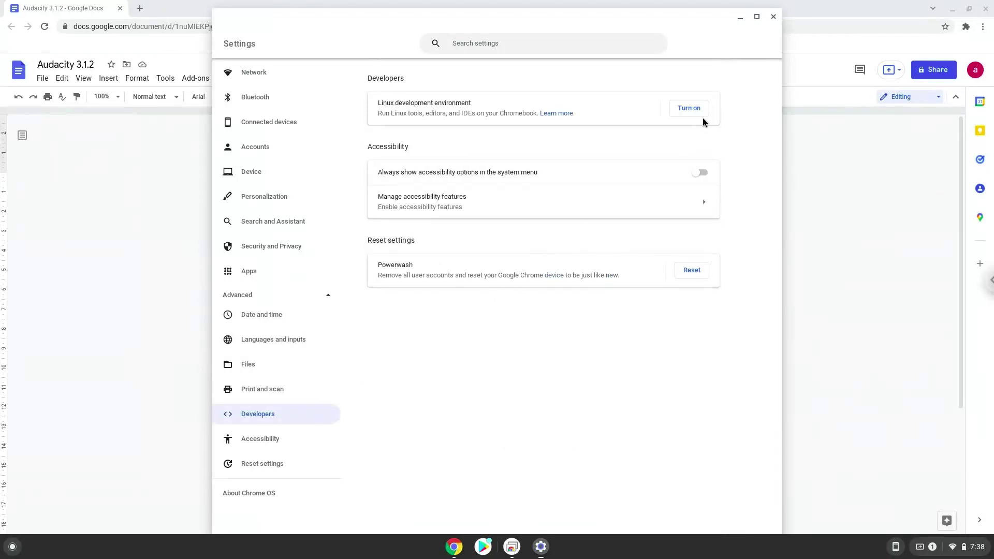
pyautogui.click(688, 108)
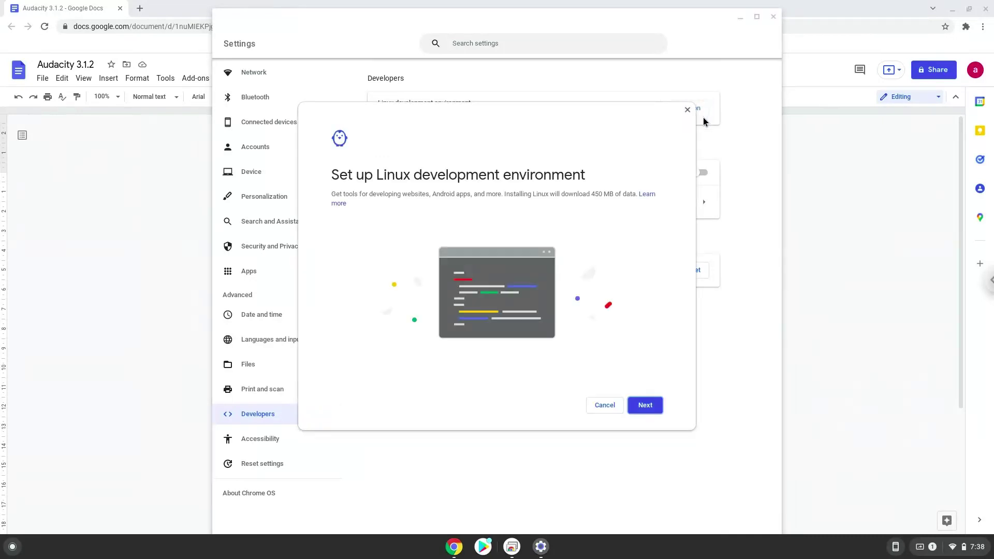
pyautogui.click(636, 414)
pyautogui.click(636, 409)
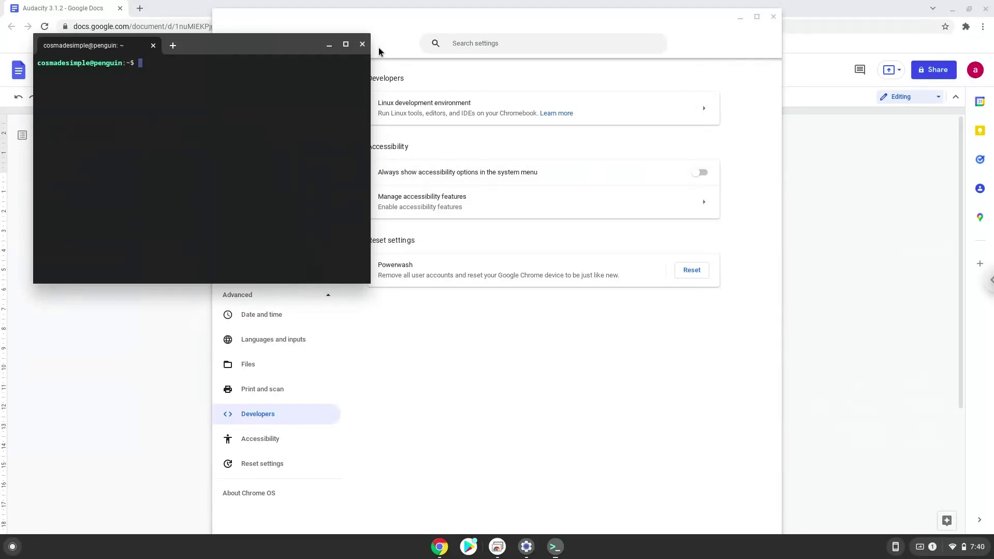
pyautogui.click(363, 45)
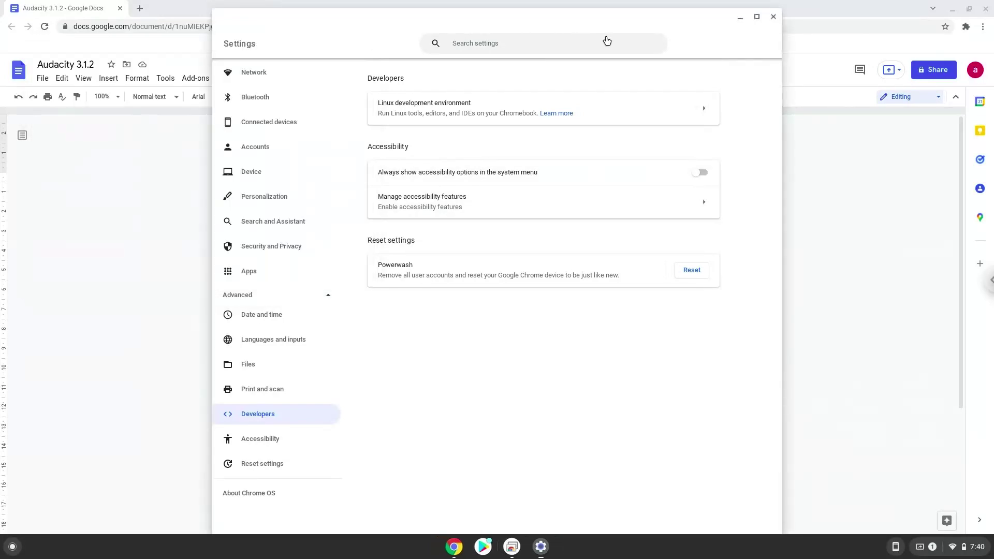
# Close Settings and copy the Audacity 3.1.2 wget download command from the document
pyautogui.click(773, 17)
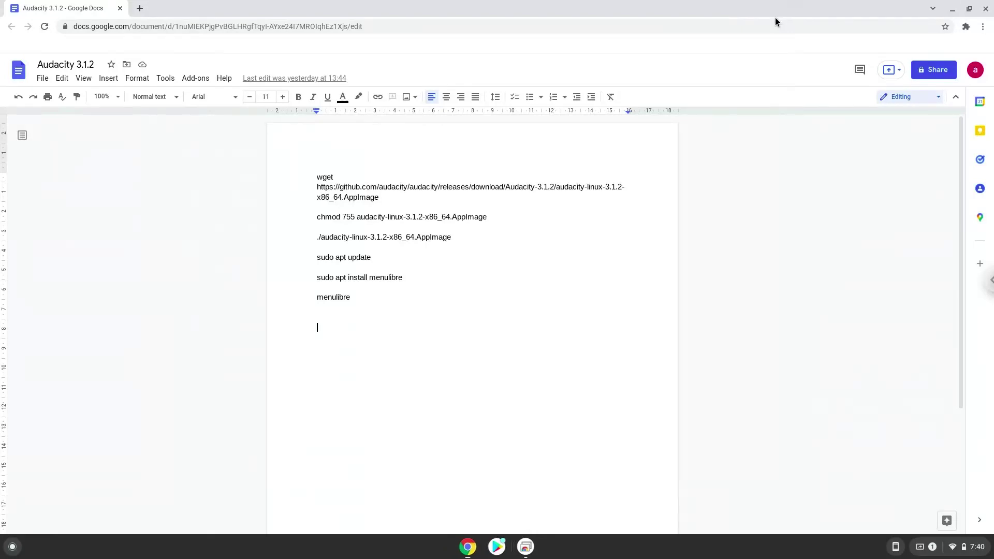
pyautogui.doubleClick(580, 188)
pyautogui.tripleClick(581, 189)
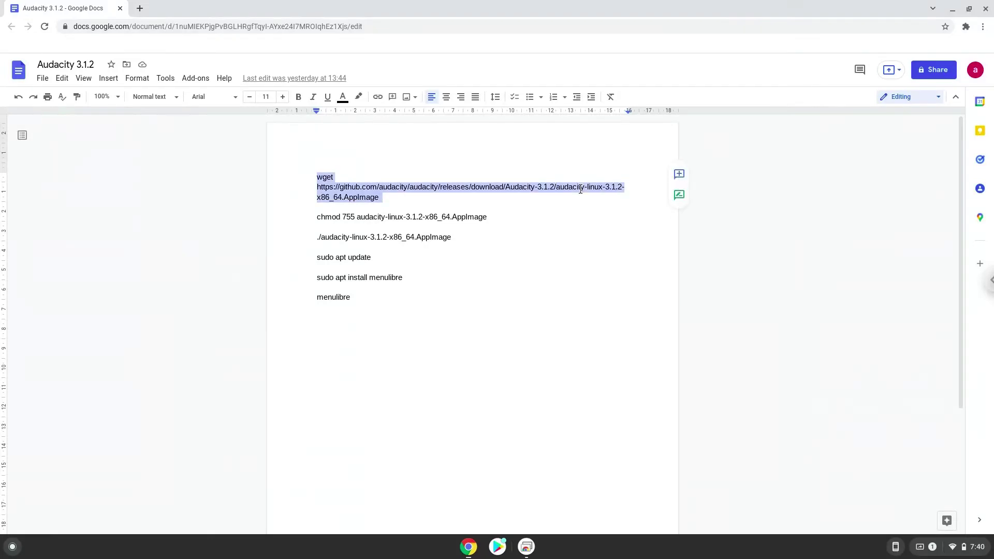
pyautogui.rightClick(580, 190)
pyautogui.click(603, 219)
# Open a Linux Terminal window from the launcher by searching 'te'
pyautogui.click(12, 546)
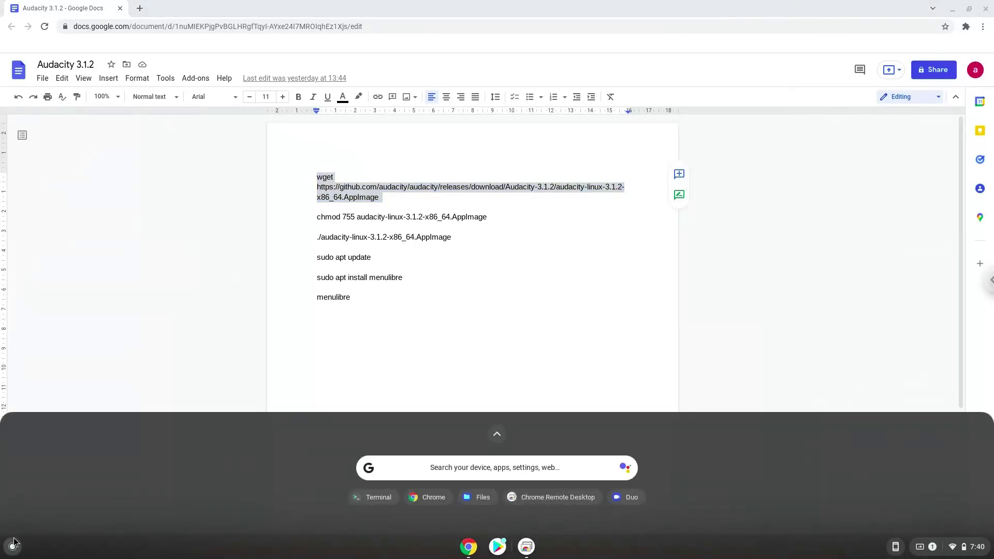
pyautogui.write('te')
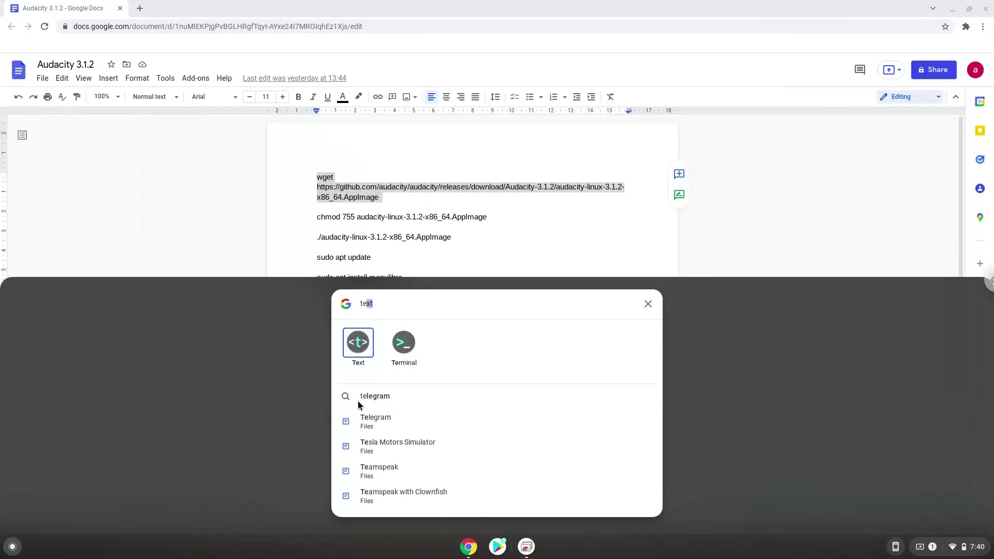
pyautogui.click(402, 343)
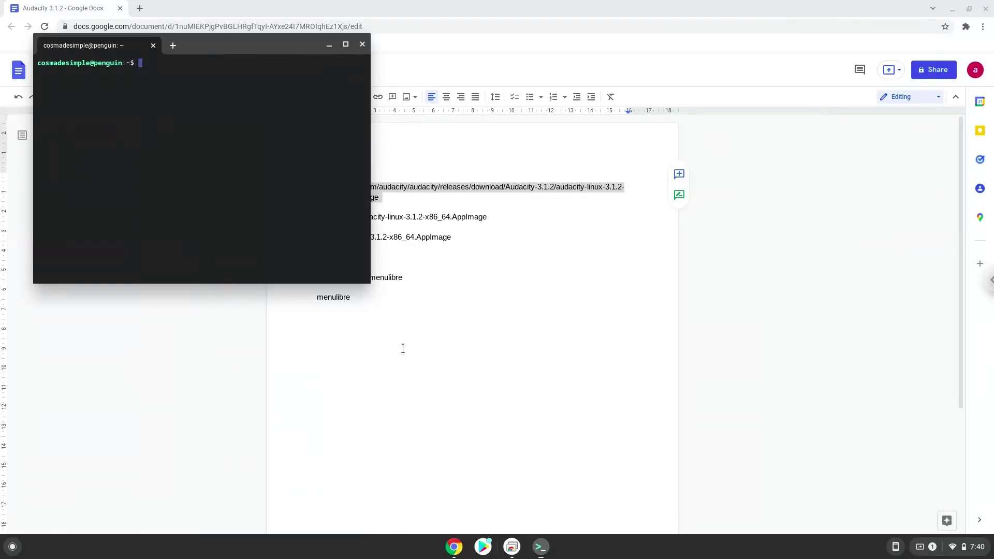
# Maximize the terminal and run the wget command to download the Audacity 3.1.2 AppImage
pyautogui.doubleClick(272, 46)
pyautogui.hotkey('ctrl', 'shift', 'v')
pyautogui.press('Return')
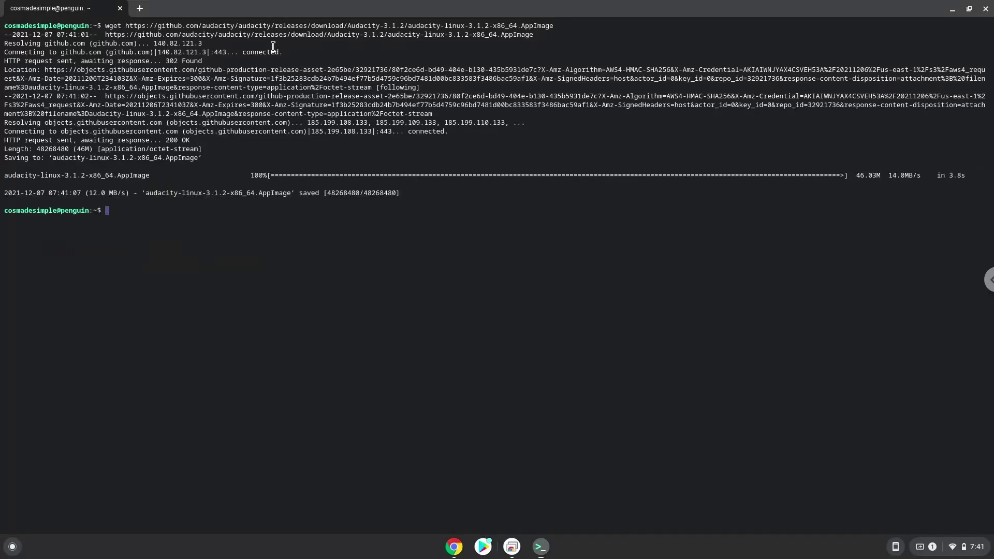
# Copy the chmod 755 line from the document and run it to make the AppImage executable
pyautogui.click(454, 547)
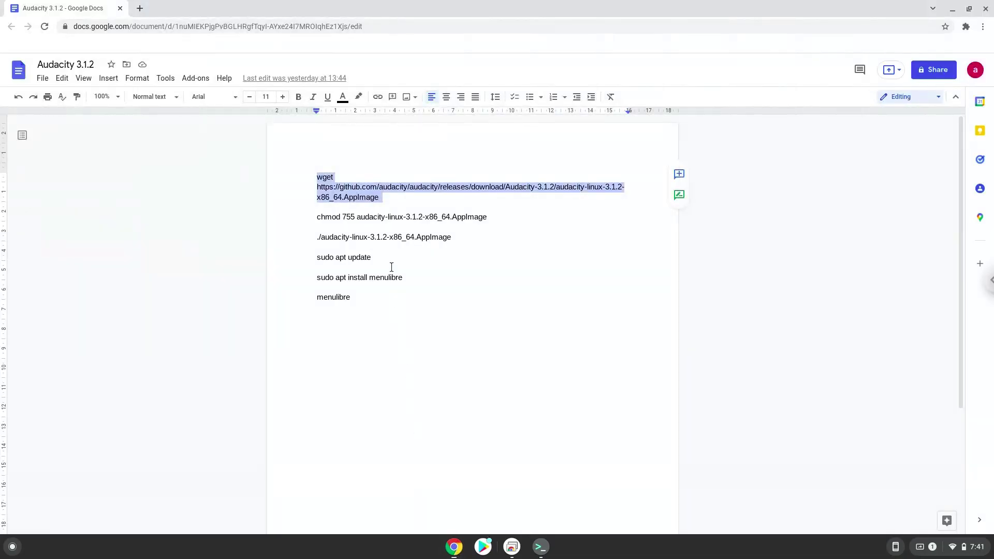
pyautogui.tripleClick(383, 217)
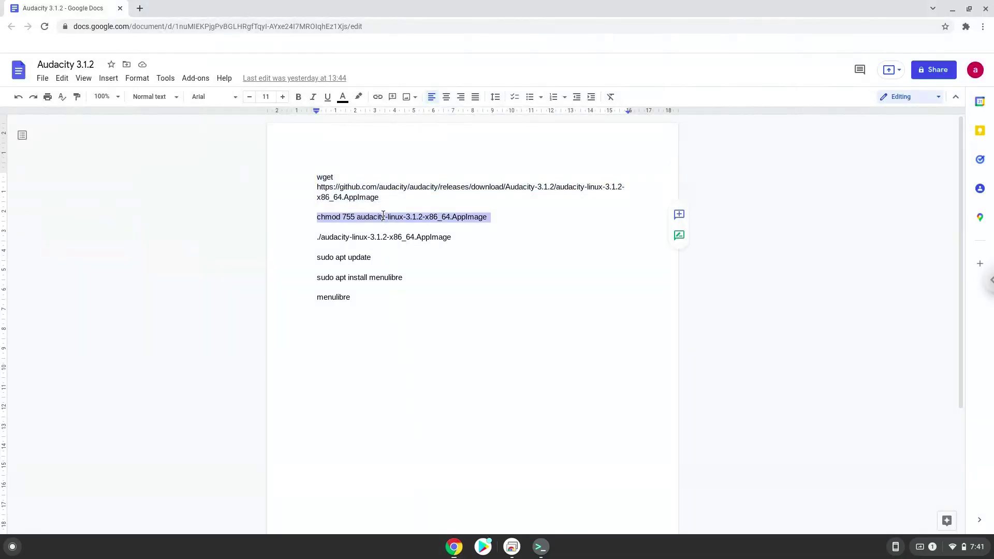
pyautogui.rightClick(383, 218)
pyautogui.click(406, 253)
pyautogui.click(539, 550)
pyautogui.hotkey('ctrl', 'shift', 'v')
pyautogui.press('Return')
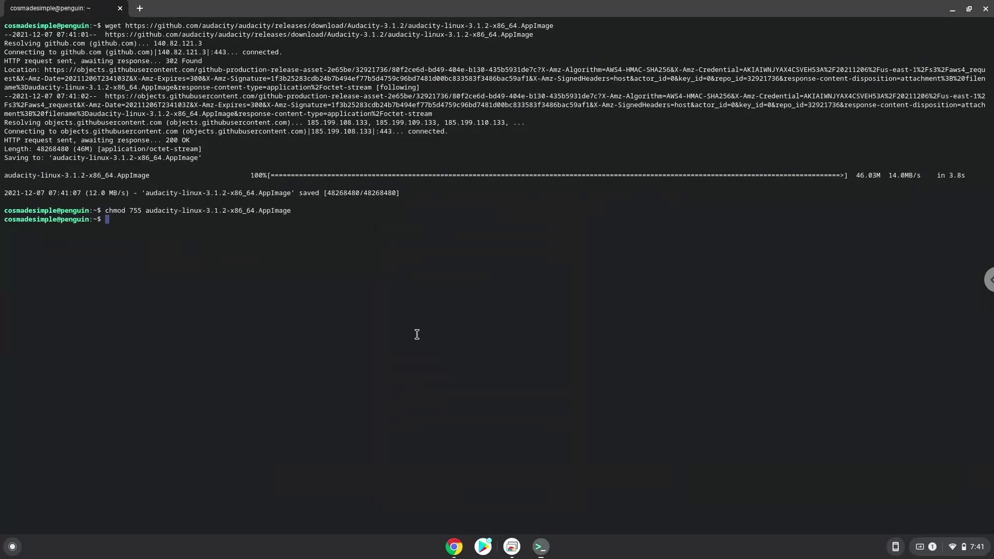
# Copy the AppImage launch command from the document and return to the terminal
pyautogui.click(454, 549)
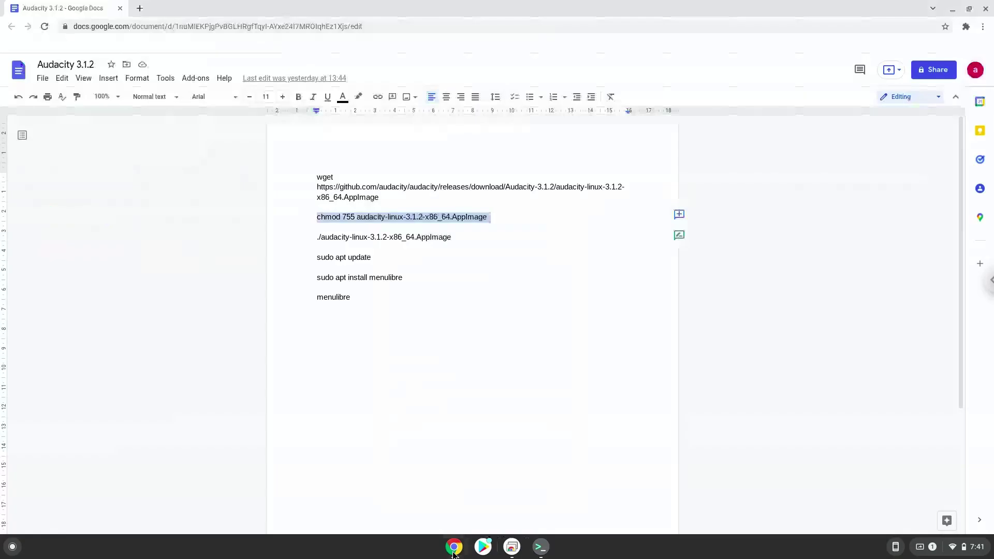
pyautogui.tripleClick(362, 237)
pyautogui.rightClick(363, 238)
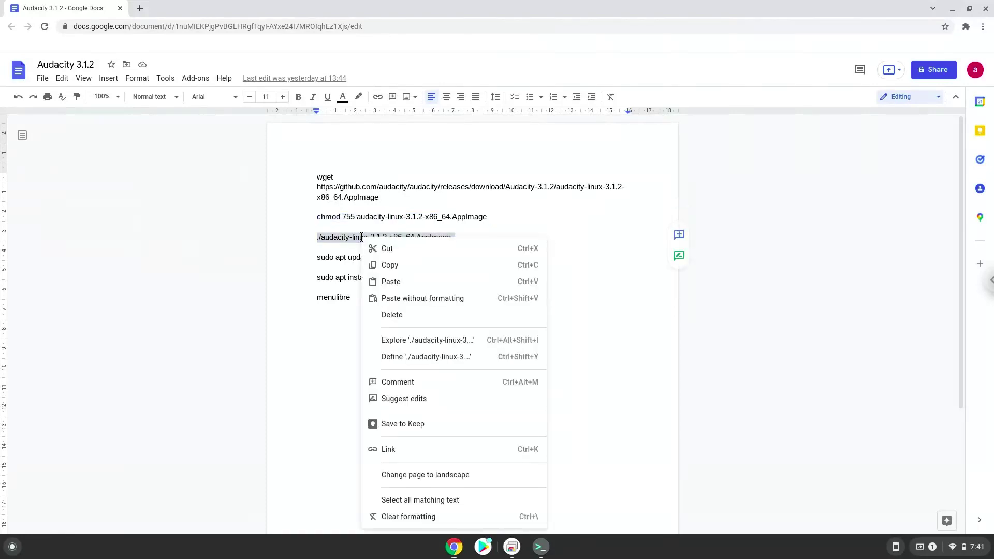
pyautogui.click(380, 266)
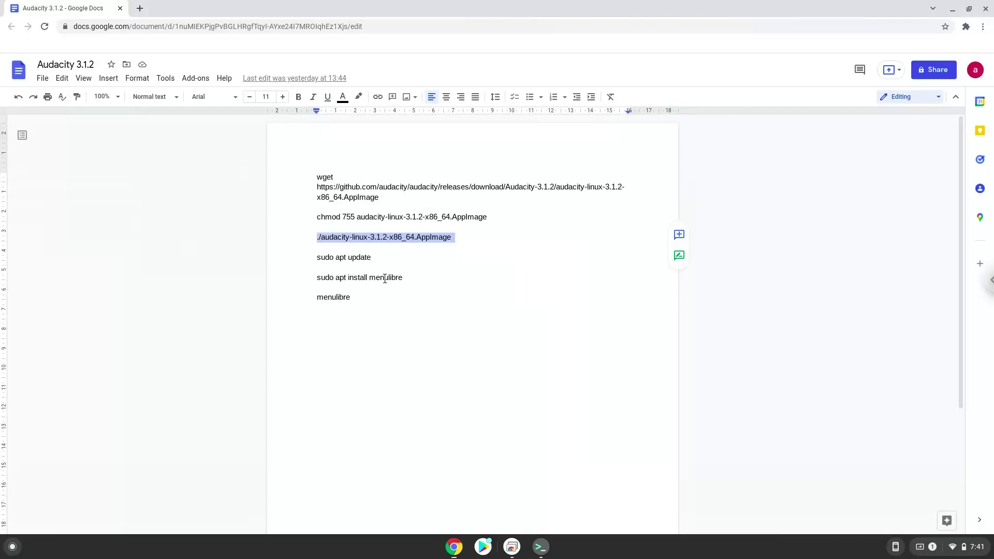
pyautogui.click(540, 548)
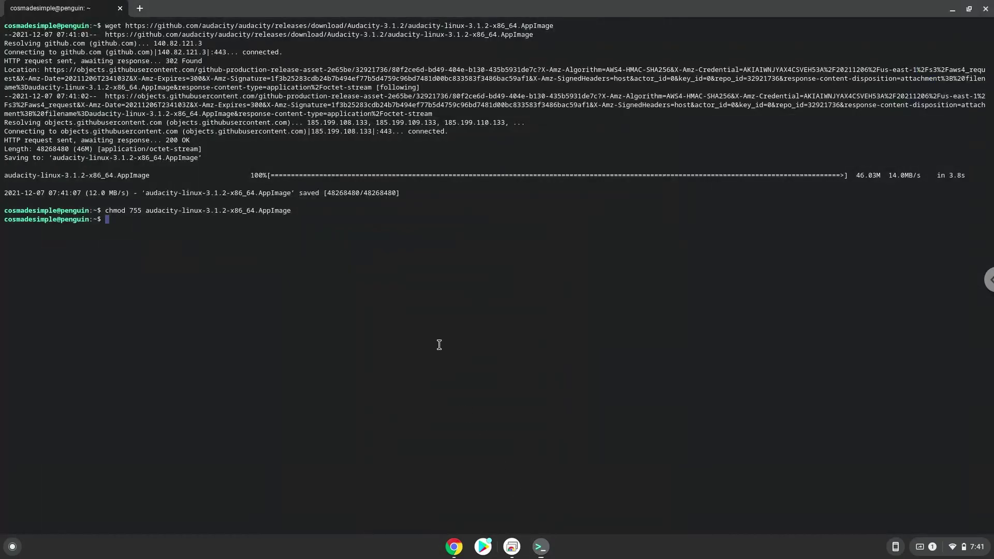
# Run ./audacity-linux-3.1.2-x86_64.AppImage, dismiss the update and What's new notices, then close Audacity
pyautogui.hotkey('ctrl', 'shift', 'v')
pyautogui.press('Return')
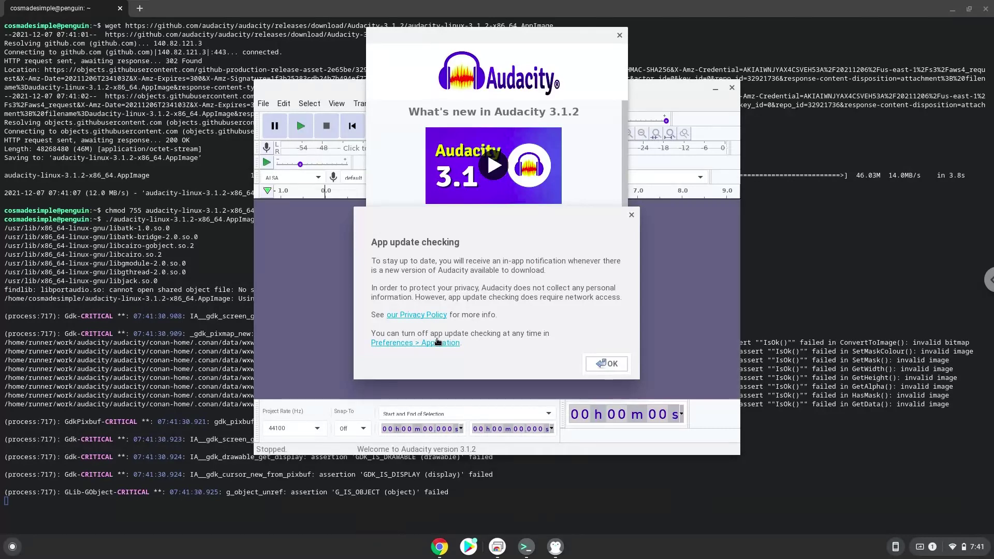
pyautogui.click(606, 363)
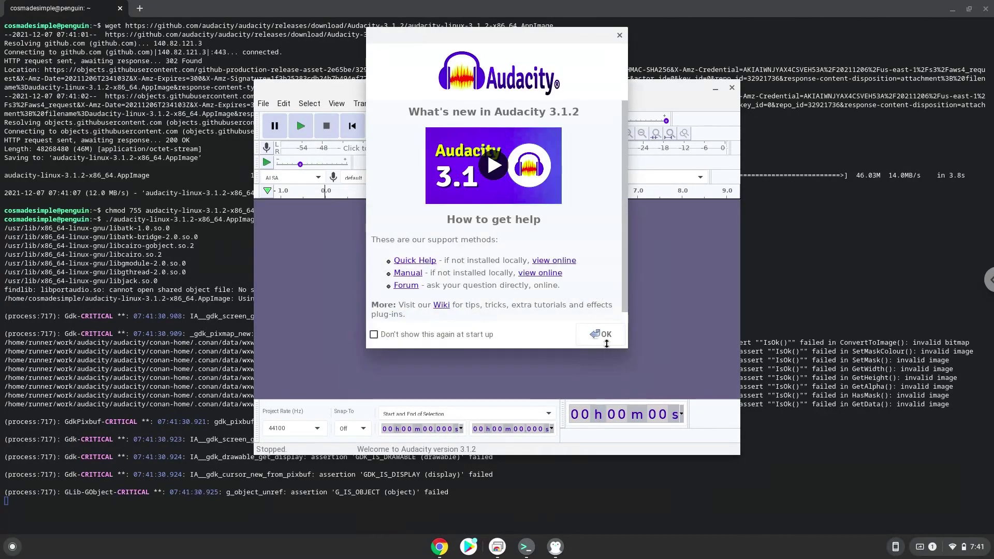
pyautogui.click(605, 336)
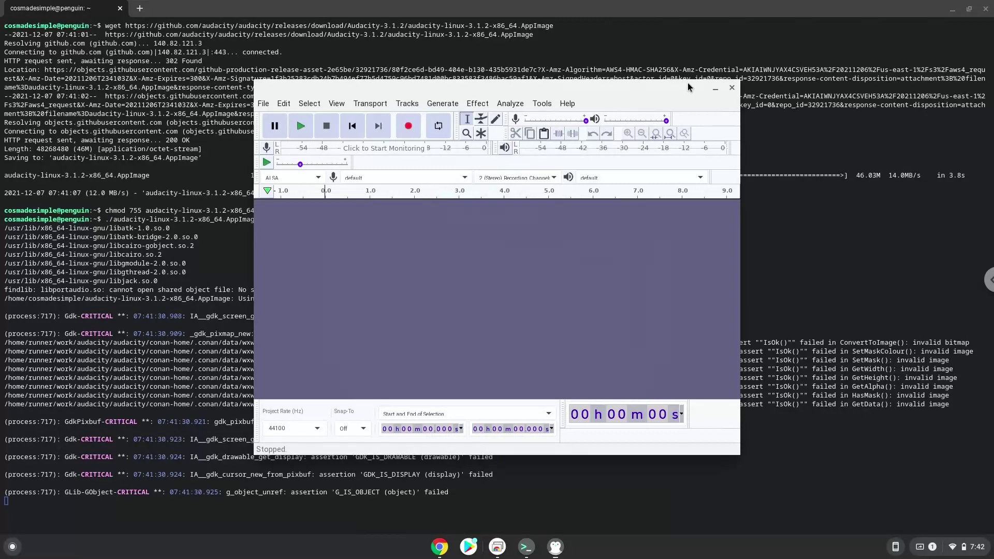
pyautogui.click(731, 88)
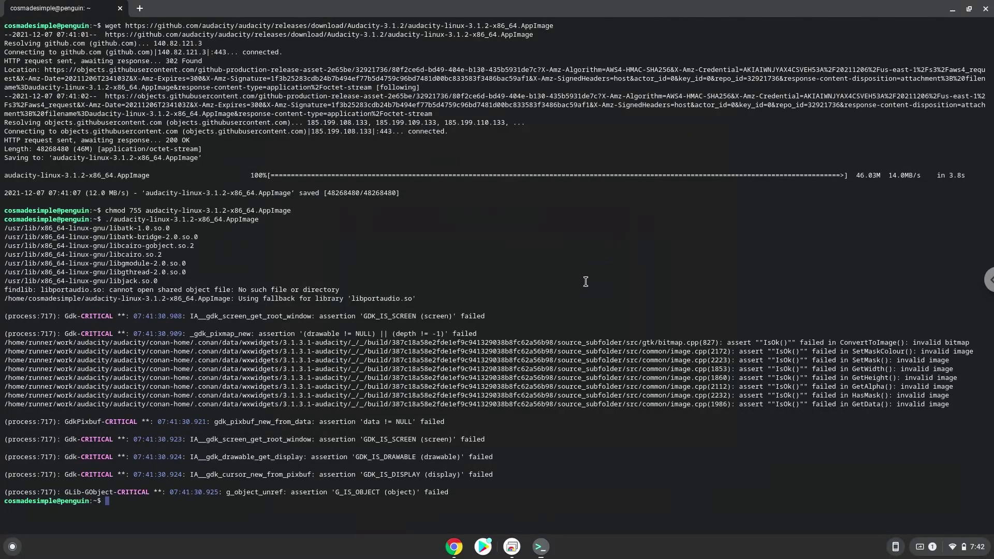
pyautogui.click(455, 548)
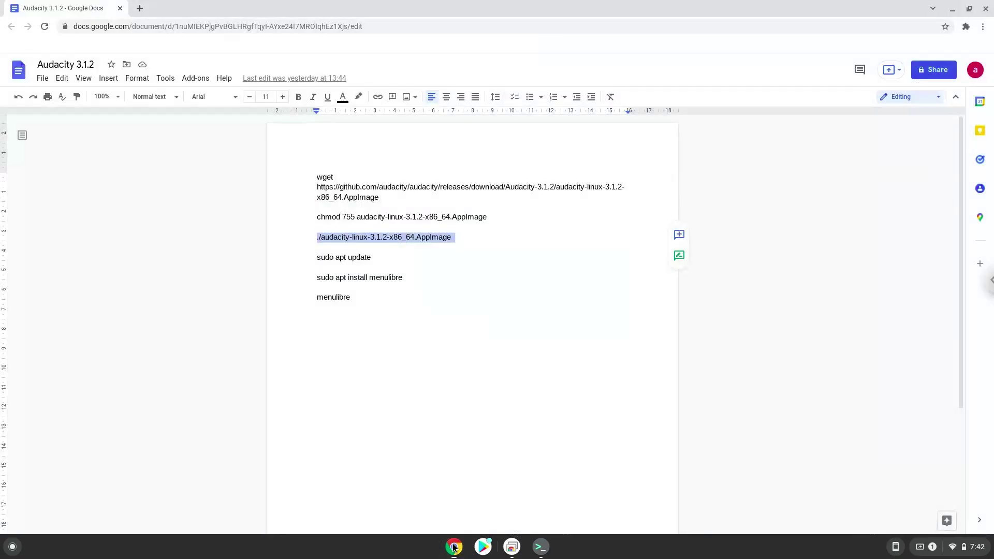
# Copy 'sudo apt update' from the notes and run it in the terminal
pyautogui.doubleClick(363, 257)
pyautogui.tripleClick(364, 257)
pyautogui.rightClick(363, 254)
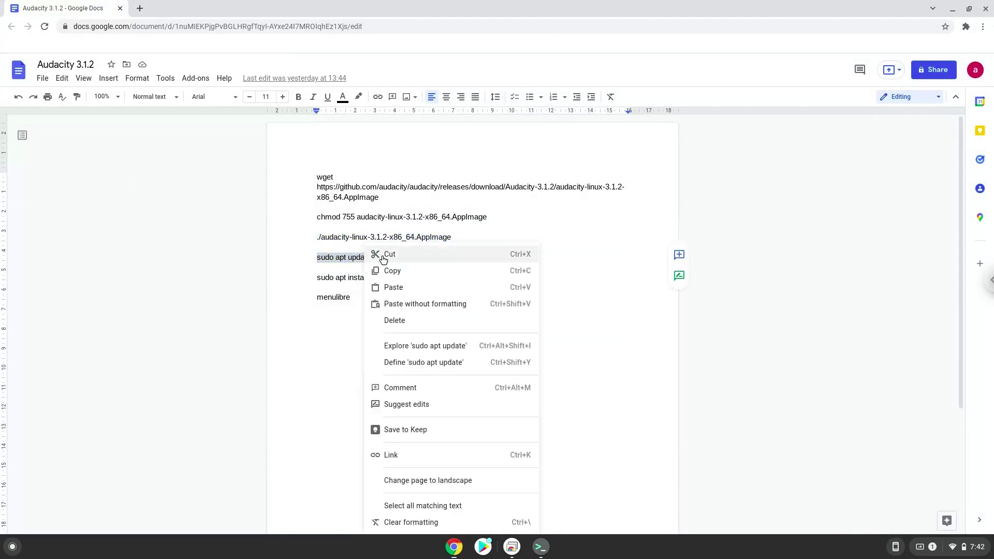
pyautogui.click(390, 270)
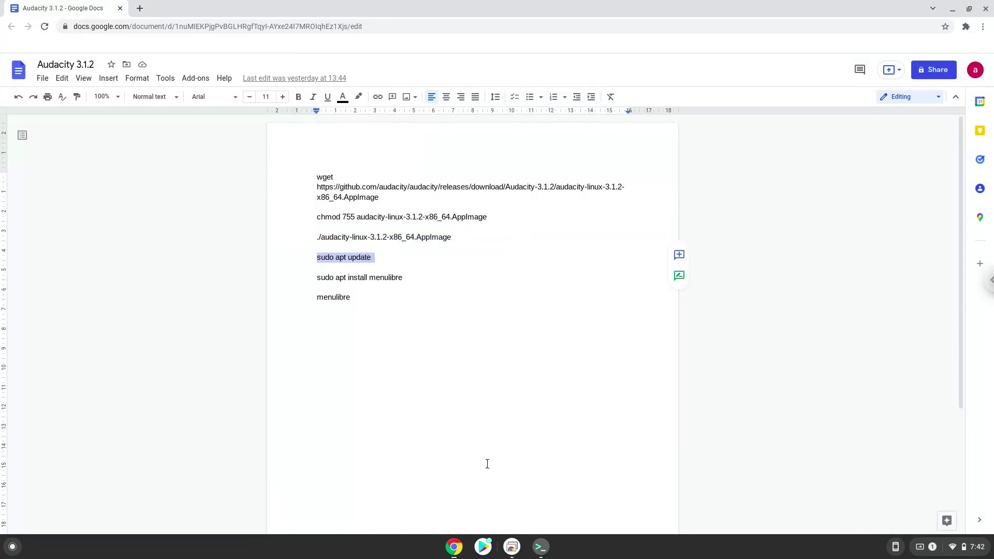
pyautogui.click(538, 547)
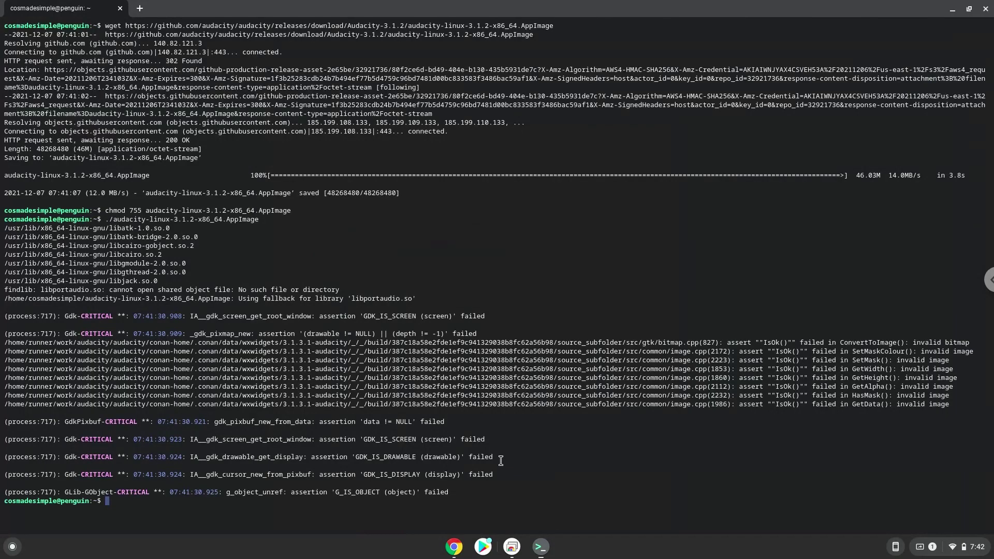
pyautogui.hotkey('ctrl', 'shift', 'v')
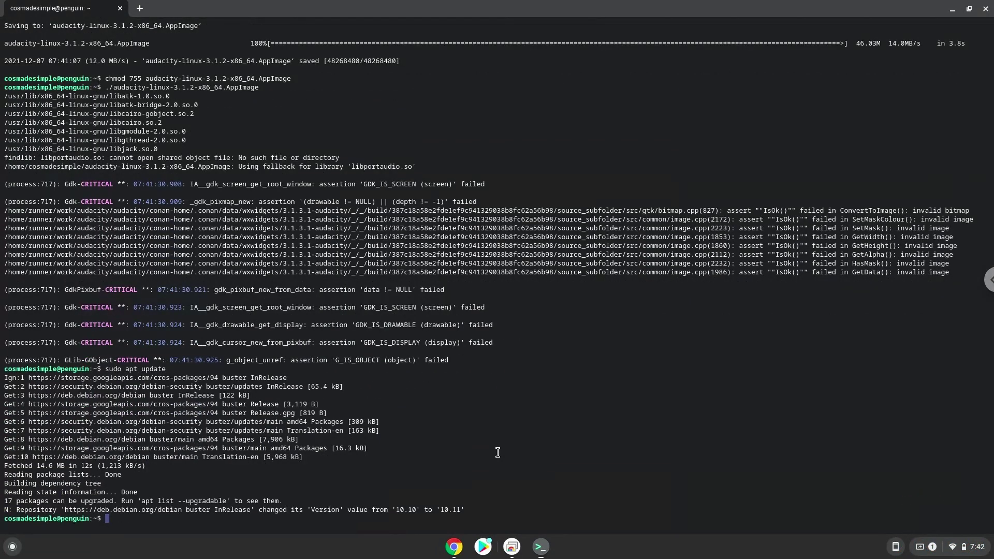
# Run 'sudo apt install menulibre' in the terminal and accept the [Y/n] prompt
pyautogui.click(459, 549)
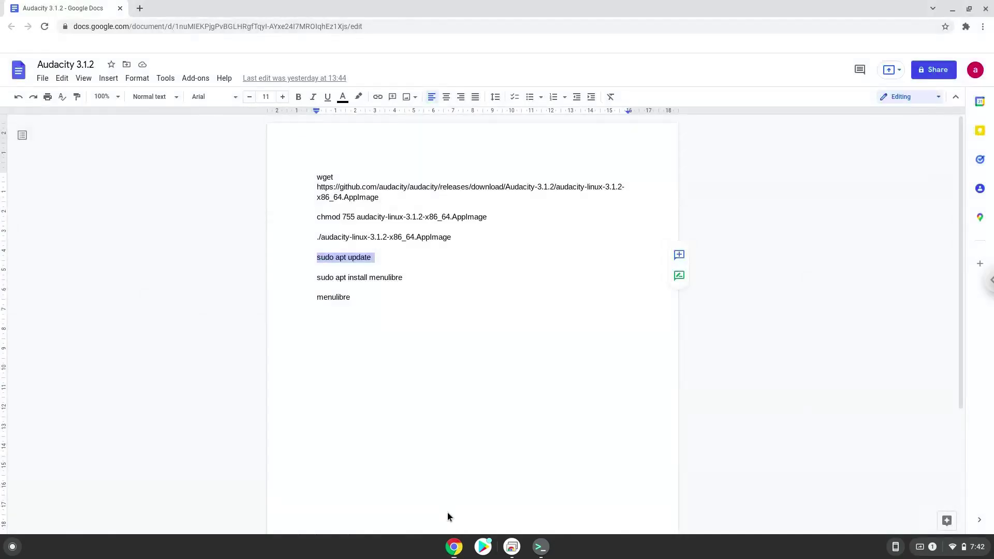
pyautogui.click(372, 277)
pyautogui.tripleClick(372, 277)
pyautogui.rightClick(373, 277)
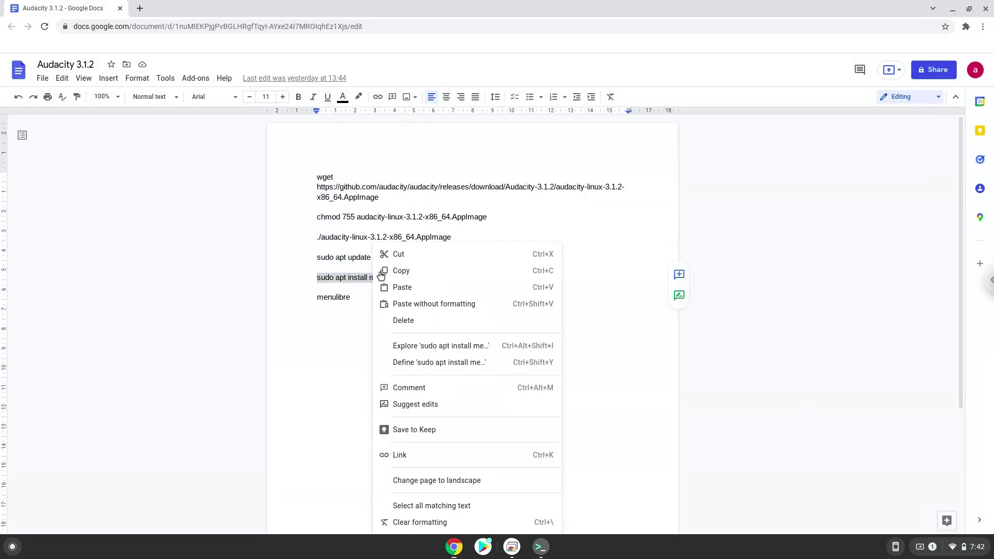
pyautogui.click(396, 271)
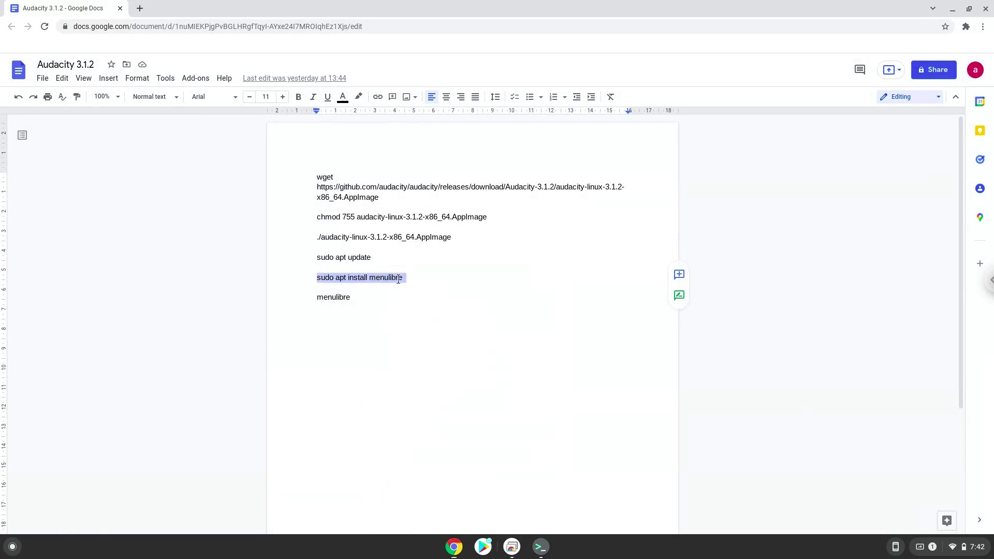
pyautogui.click(539, 548)
pyautogui.hotkey('ctrl', 'shift', 'v')
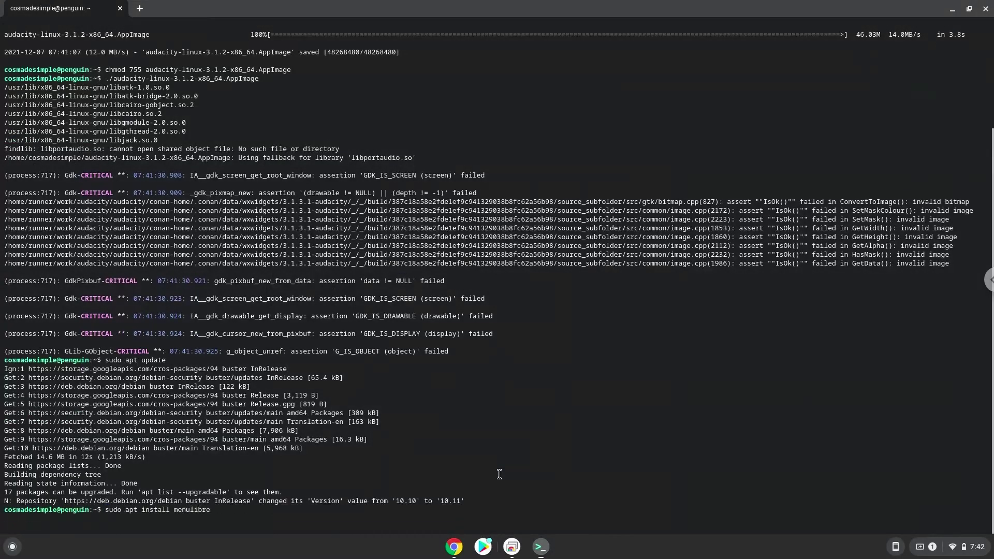
pyautogui.press('Return')
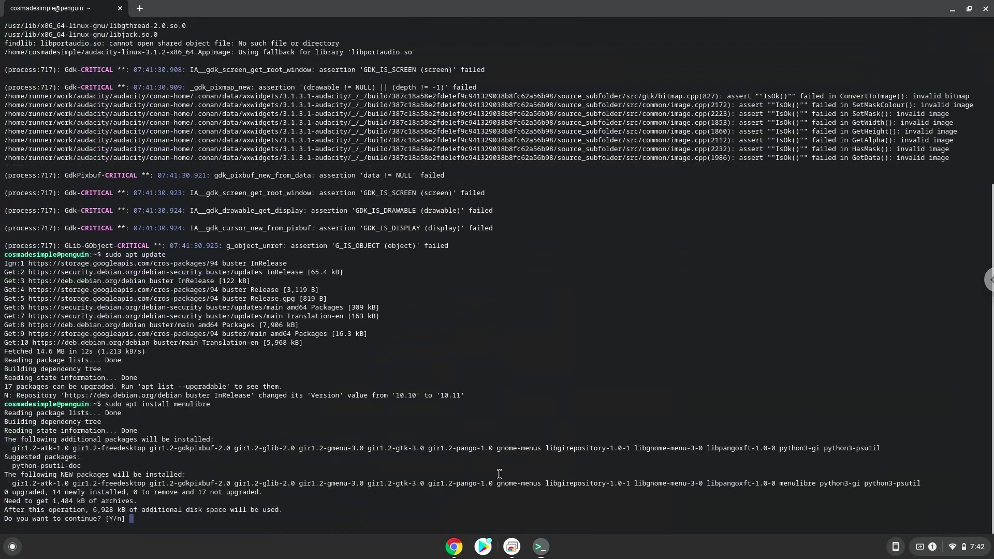
pyautogui.press('Return')
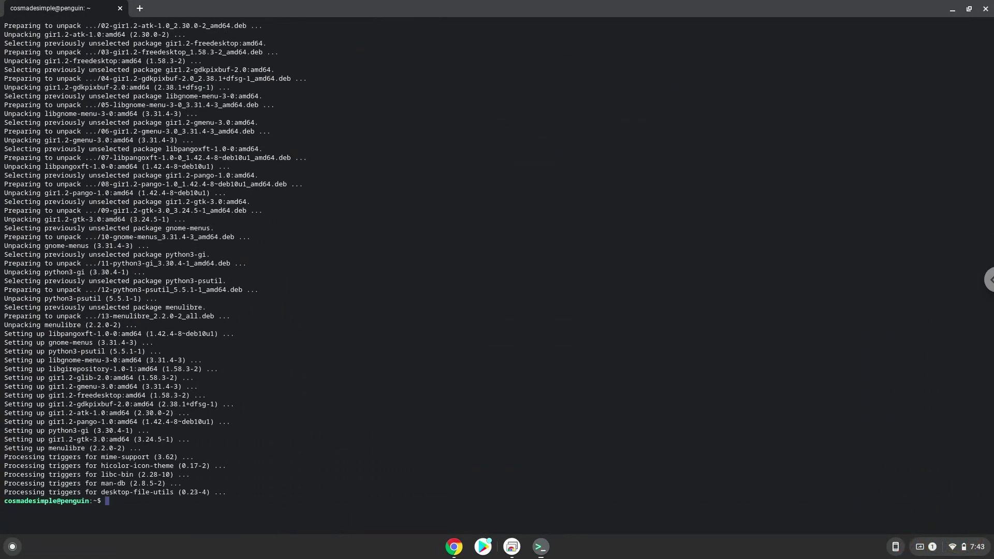
# Copy the menulibre command from the notes and run it in the terminal
pyautogui.click(453, 547)
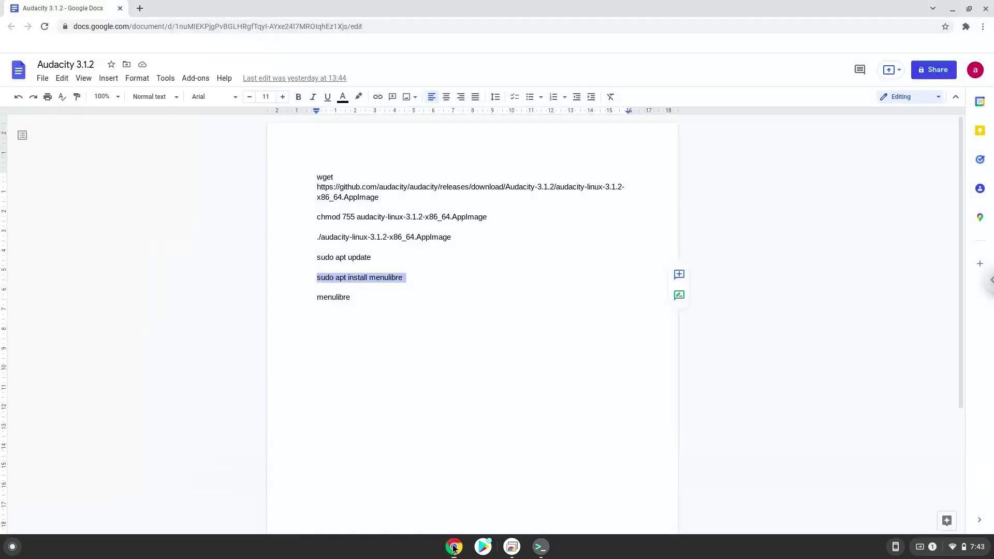
pyautogui.doubleClick(334, 295)
pyautogui.rightClick(333, 295)
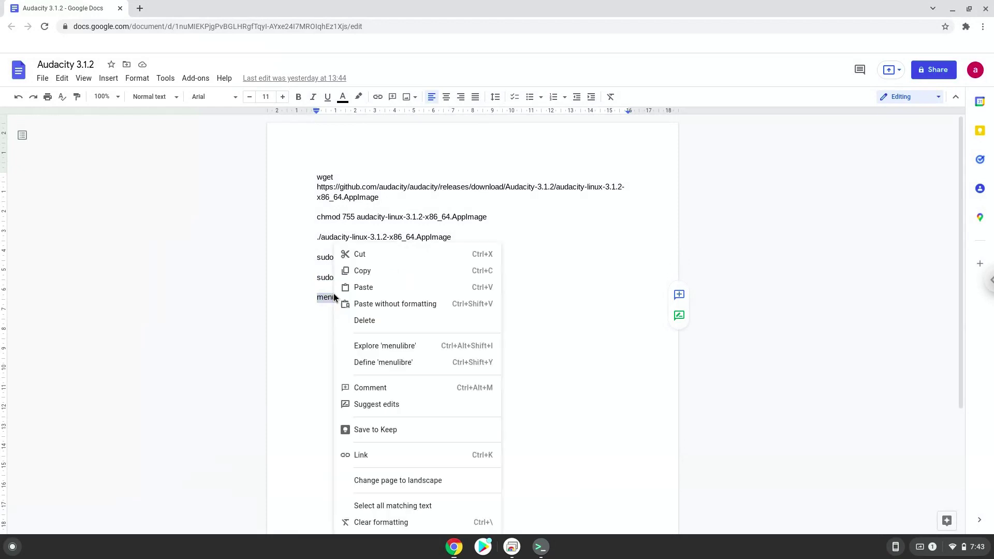
pyautogui.click(365, 272)
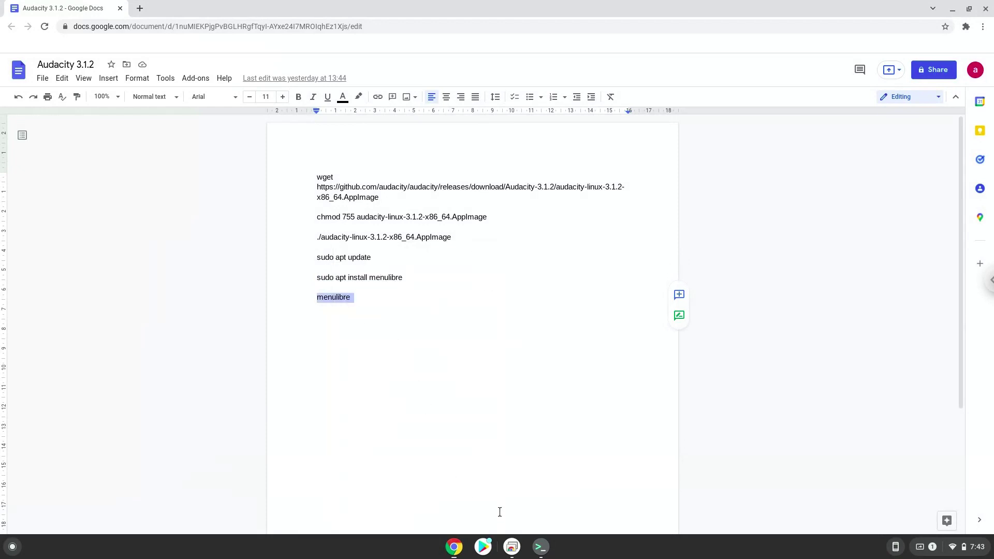
pyautogui.click(536, 552)
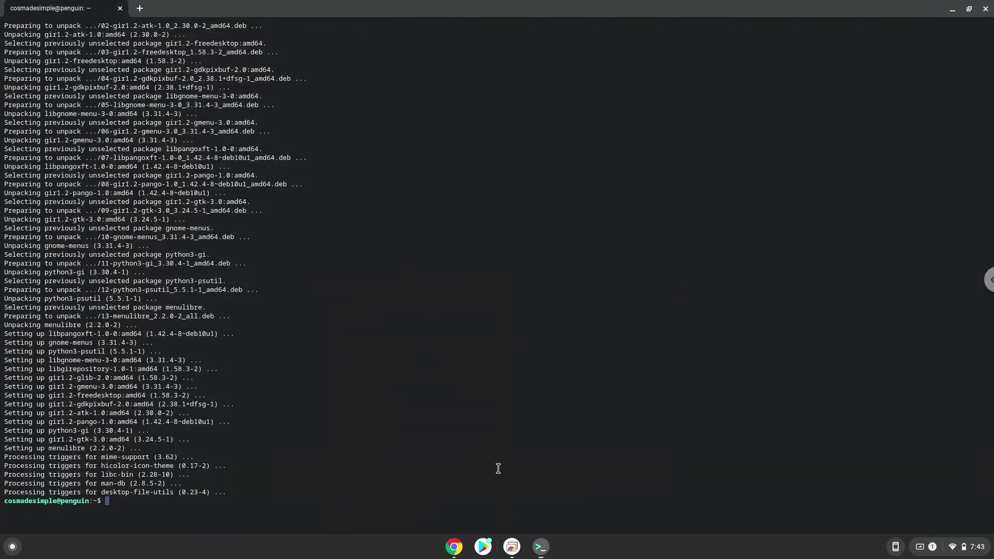
pyautogui.hotkey('ctrl', 'shift', 'v')
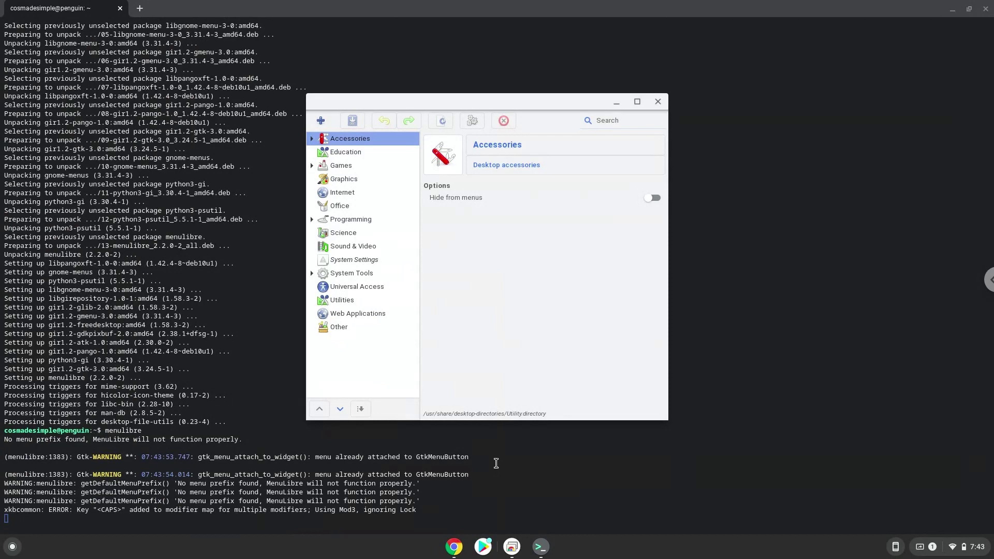
# Add a new launcher named 'Audacity' under the Sound & Video category
pyautogui.click(368, 249)
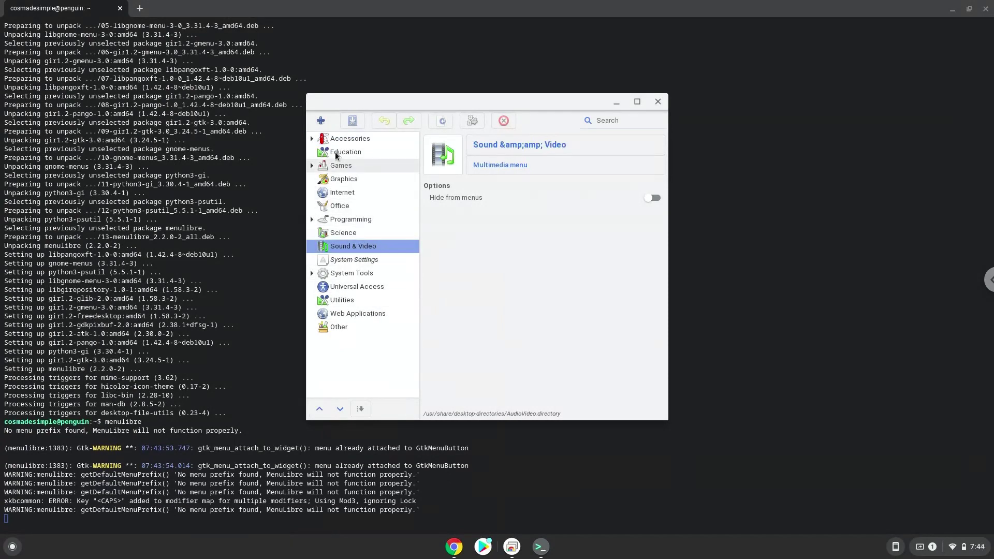
pyautogui.click(321, 122)
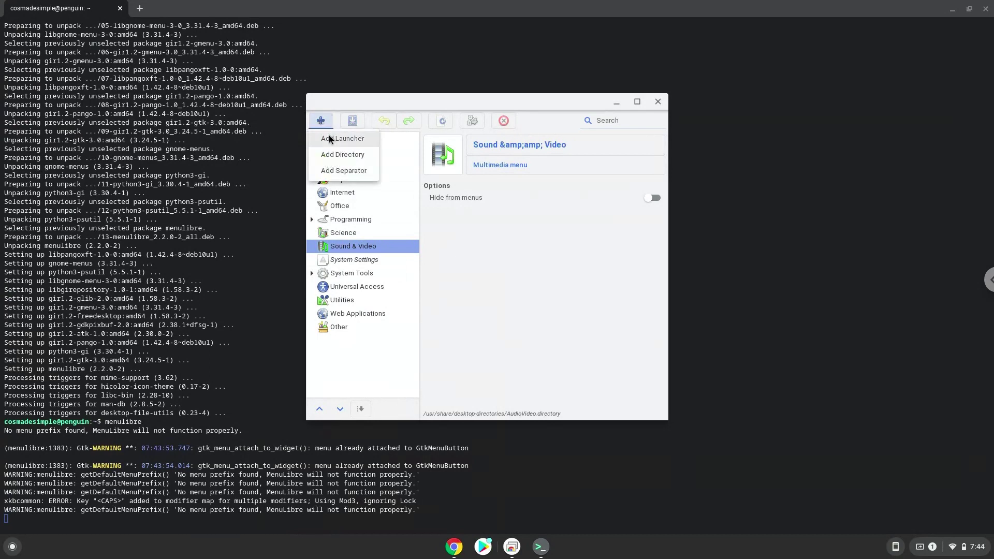
pyautogui.click(330, 139)
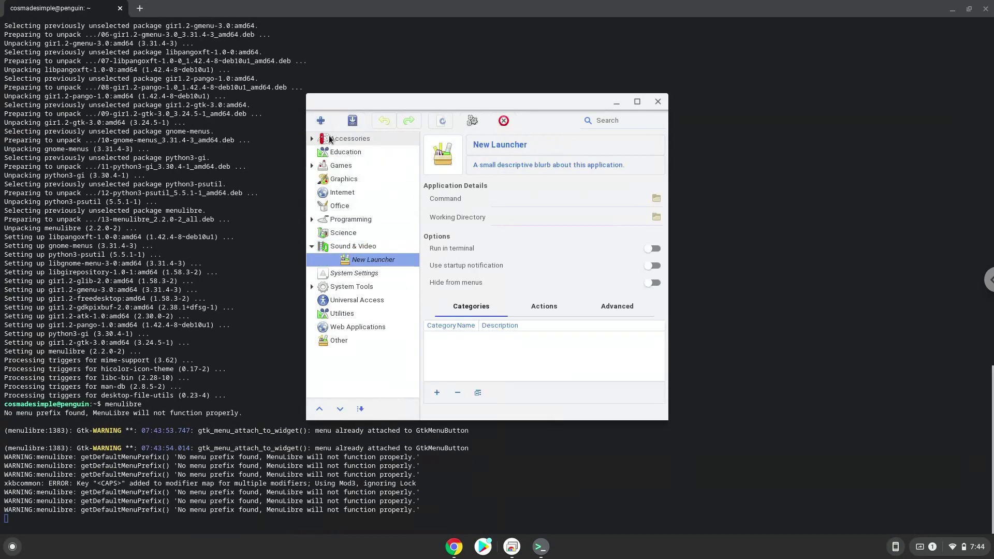
pyautogui.click(481, 144)
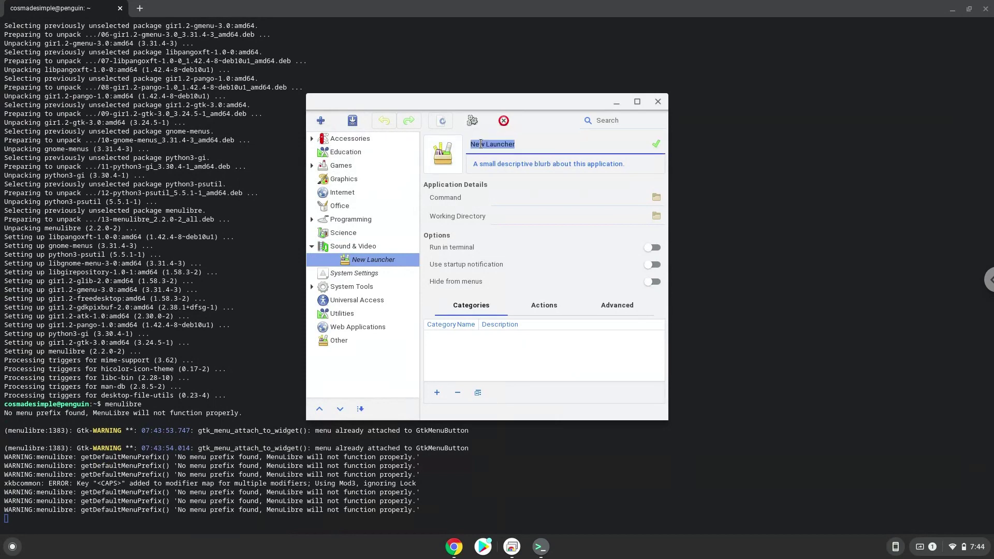
pyautogui.write('Audacity')
pyautogui.click(656, 144)
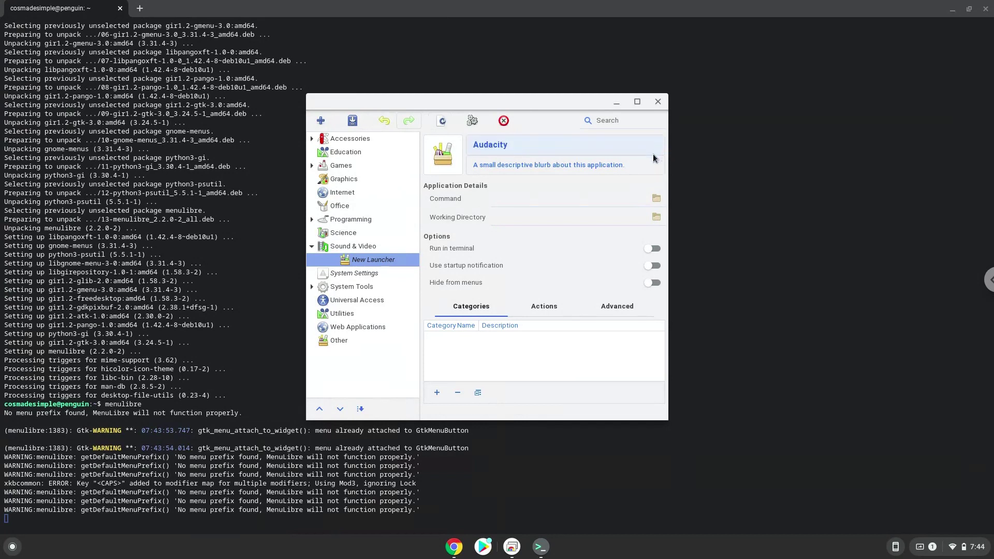
# Set the launcher command to the Audacity AppImage in the home folder and save it
pyautogui.click(656, 198)
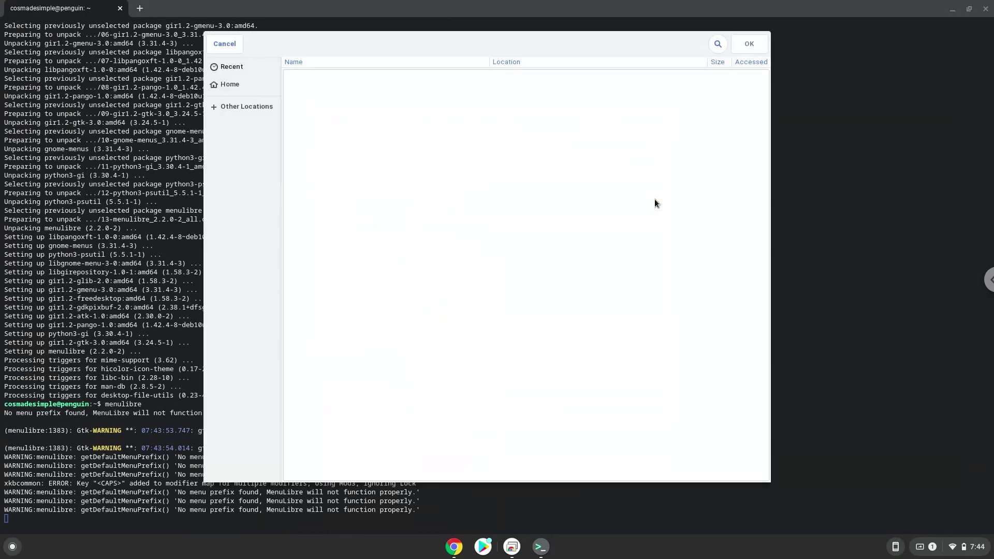
pyautogui.click(238, 83)
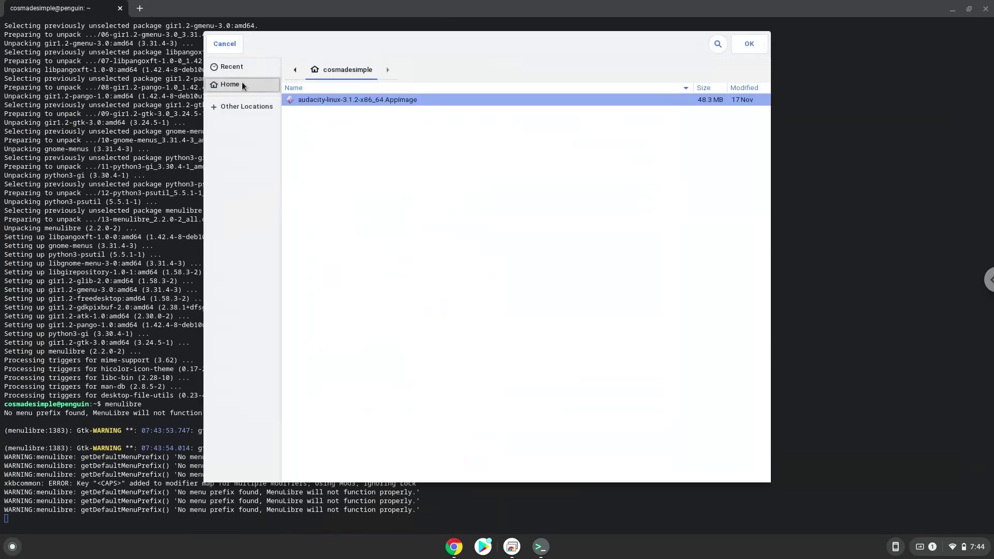
pyautogui.doubleClick(291, 100)
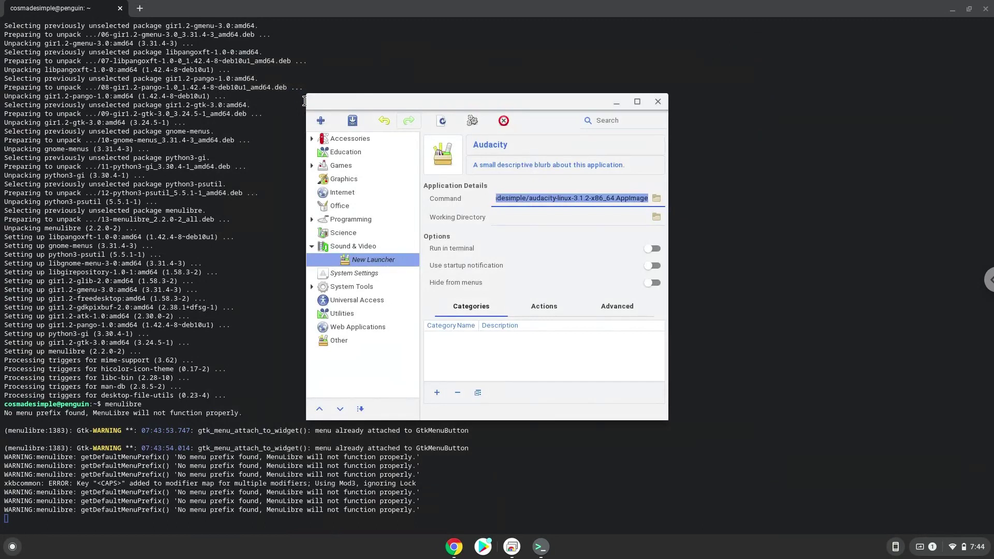
pyautogui.click(351, 121)
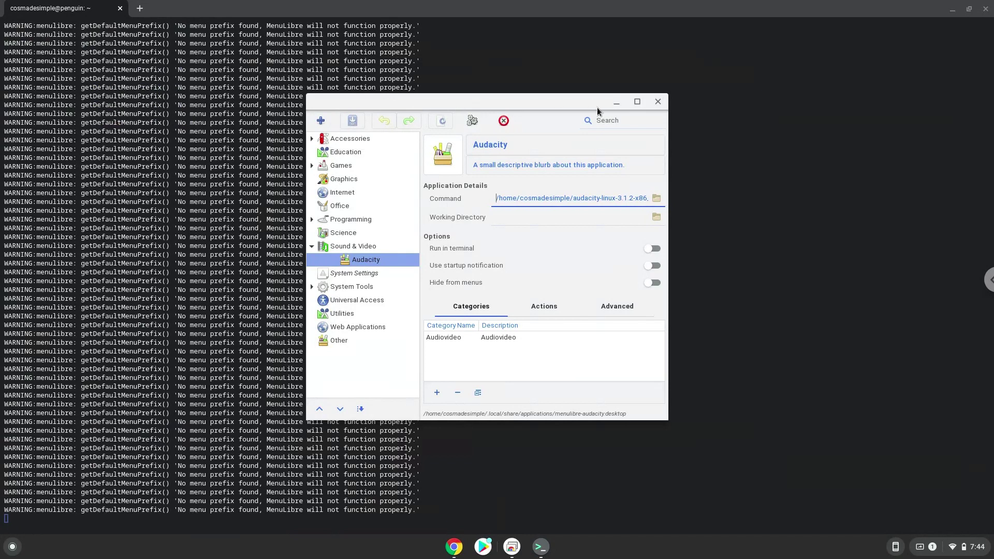
# Close MenuLibre and the Linux terminal, confirming Leave
pyautogui.click(656, 103)
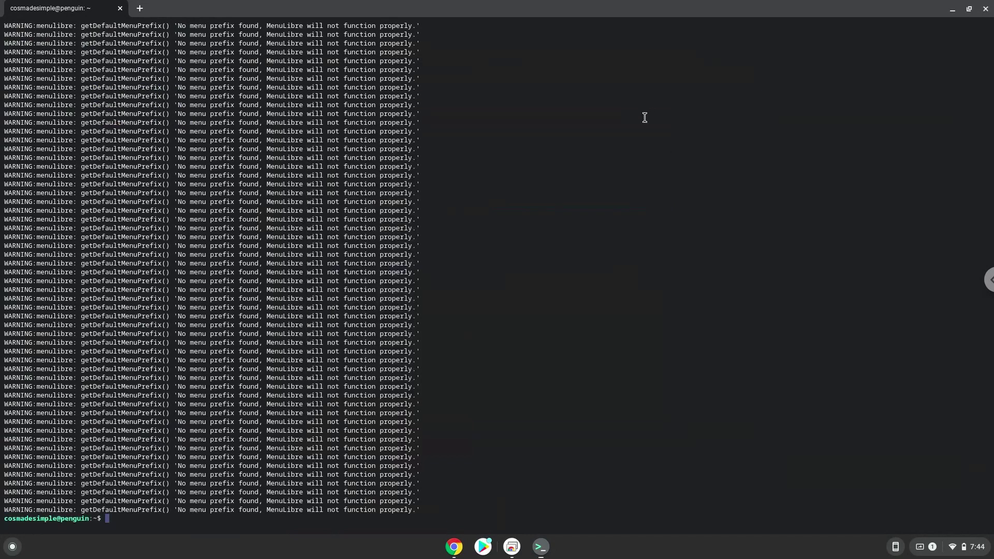
pyautogui.click(985, 8)
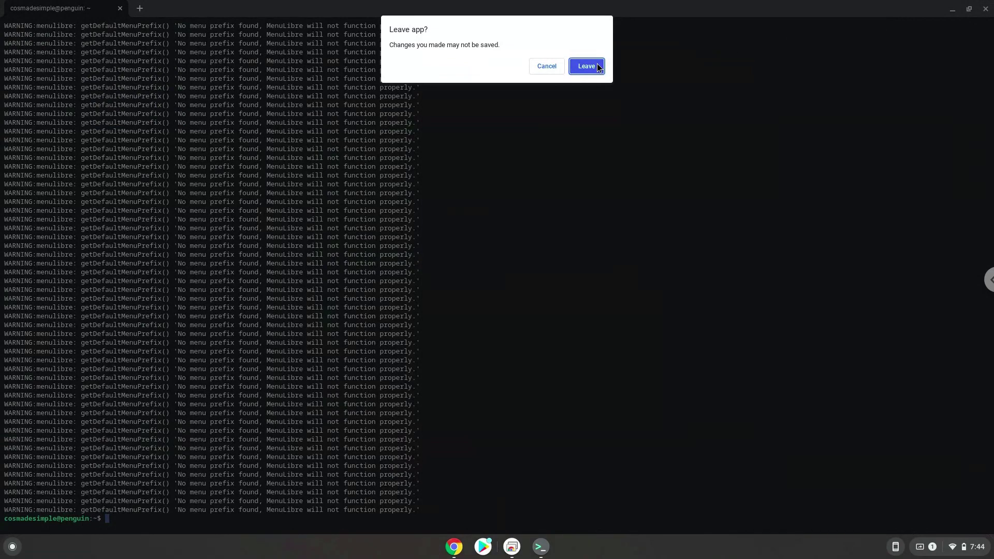
pyautogui.click(586, 67)
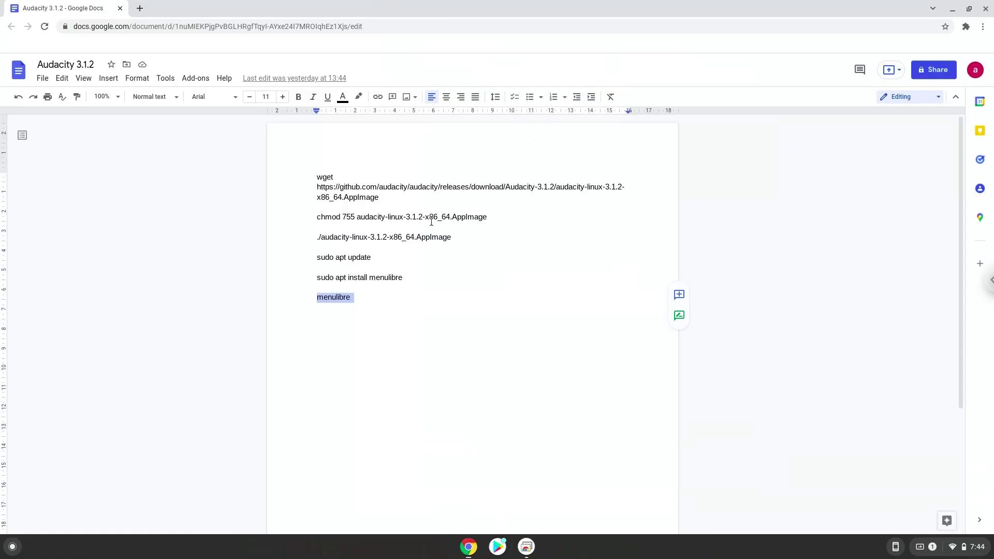
# Launch Audacity from the Linux apps folder on page 2 of the ChromeOS Launcher
pyautogui.click(10, 546)
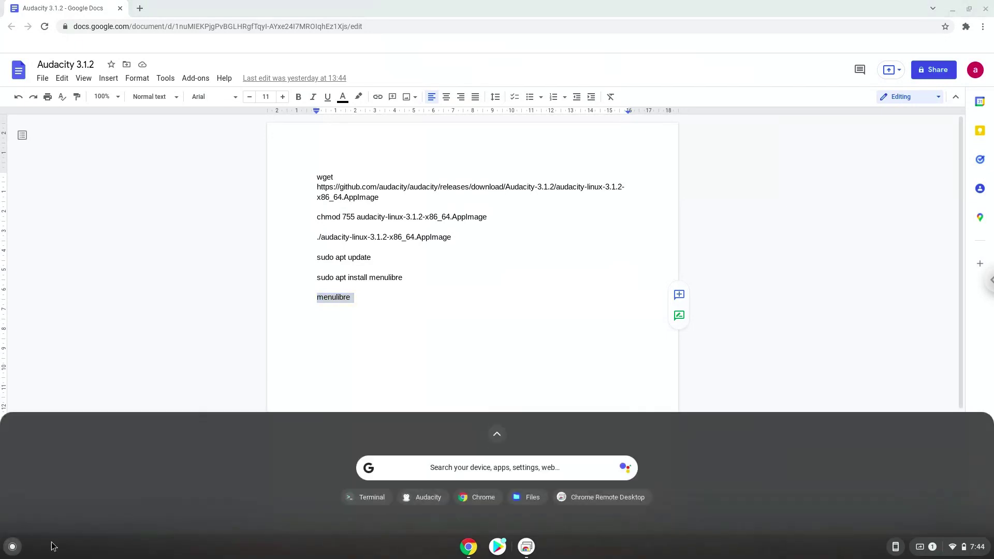
pyautogui.click(495, 435)
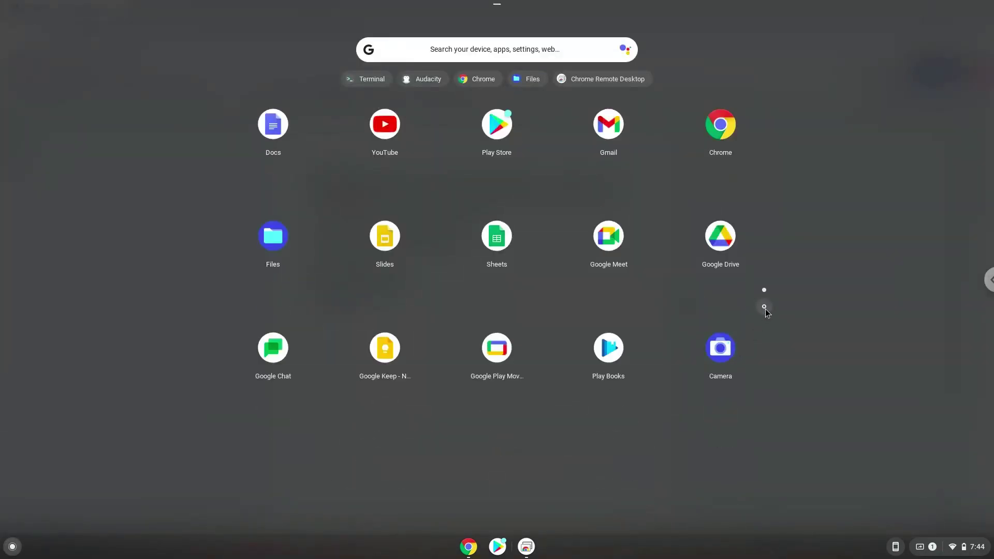
pyautogui.click(765, 307)
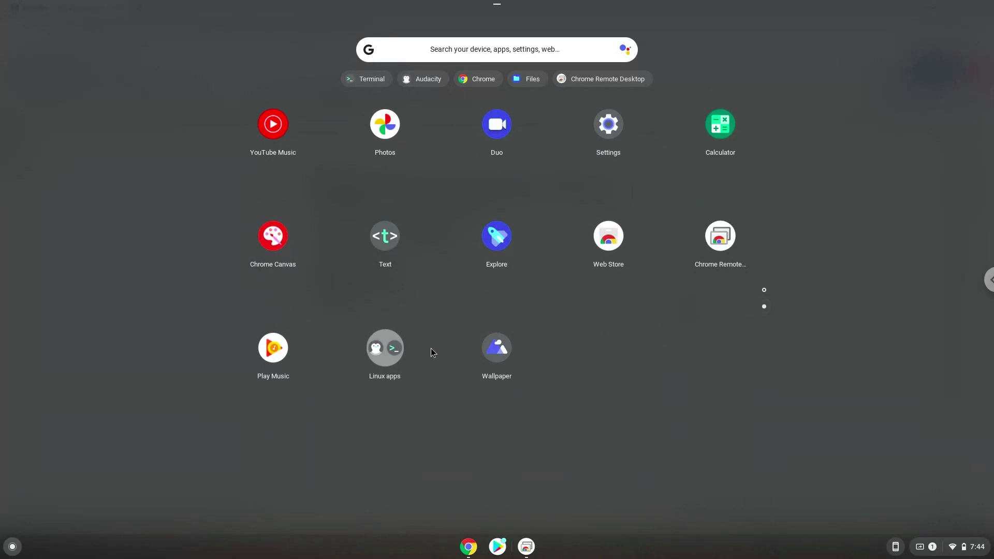
pyautogui.click(386, 354)
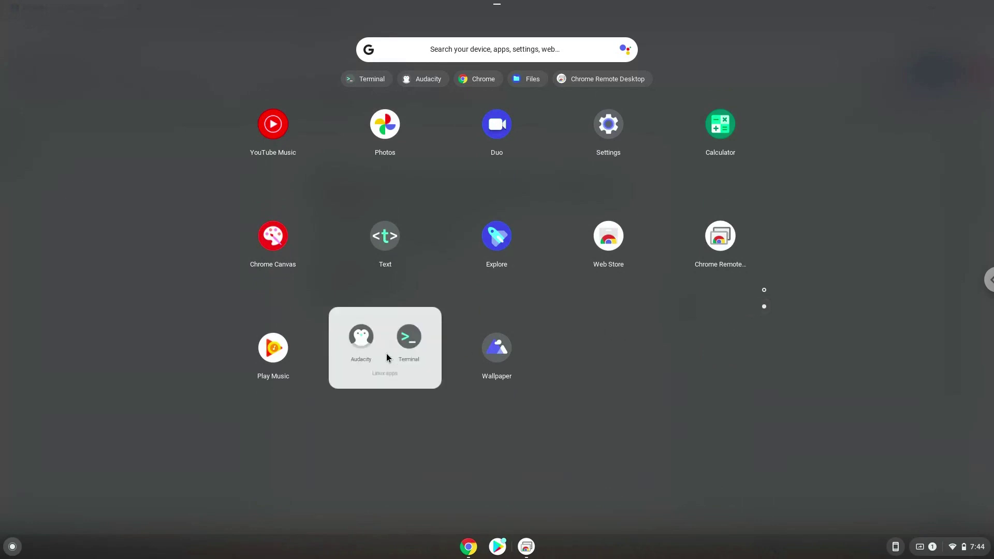
pyautogui.click(355, 334)
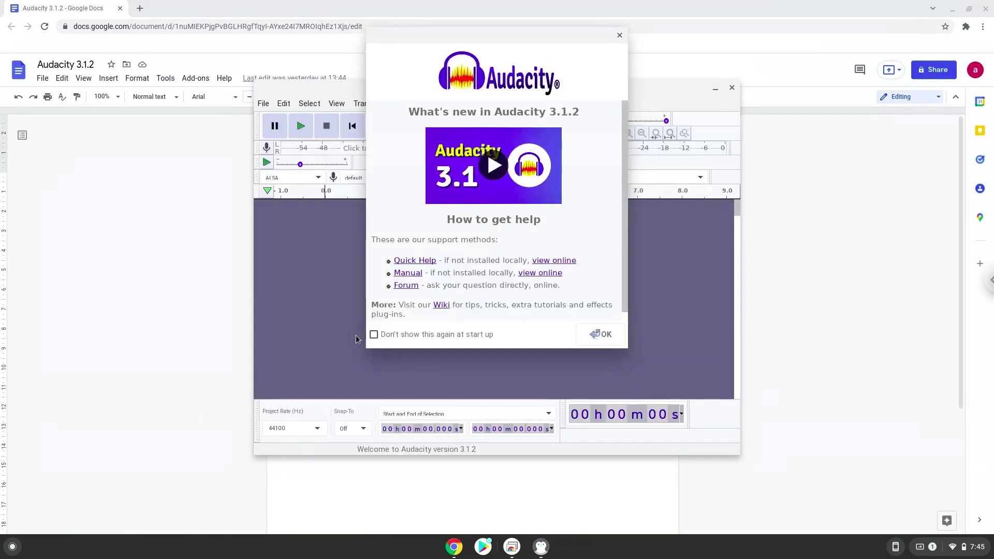
# Turn off the startup welcome, maximize Audacity, and check the About box shows version 3.1.2
pyautogui.click(393, 334)
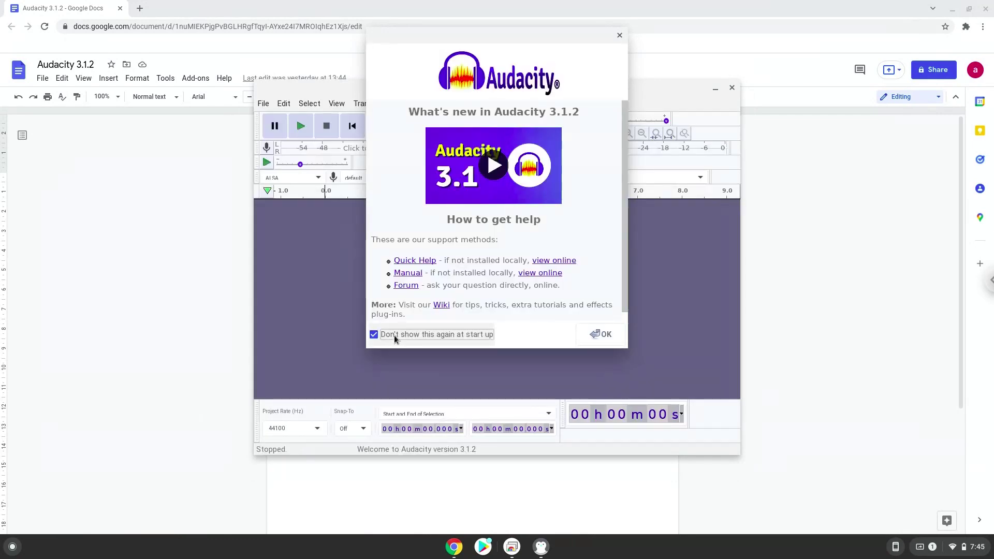
pyautogui.click(588, 334)
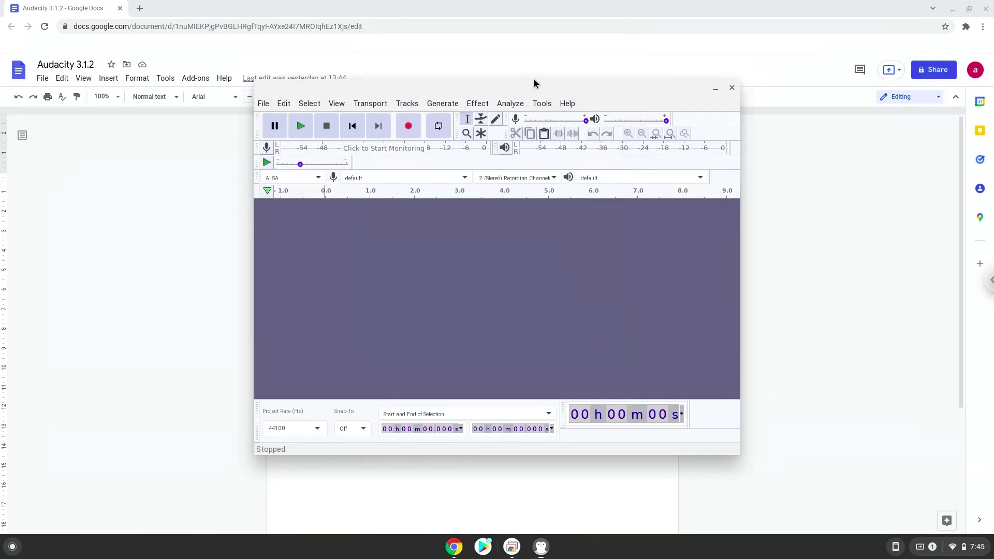
pyautogui.moveTo(535, 78); pyautogui.dragTo(529, 2)
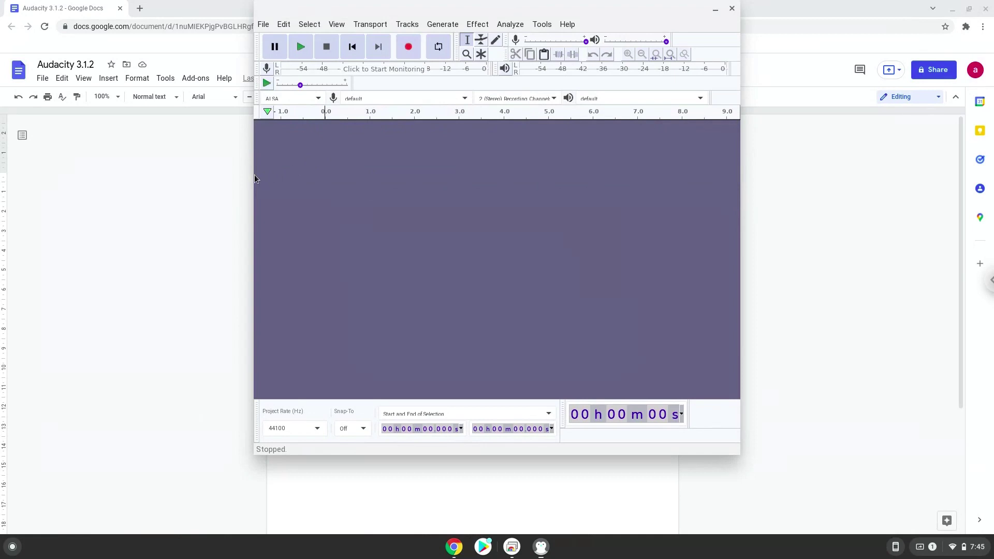
pyautogui.moveTo(255, 176); pyautogui.dragTo(1, 166)
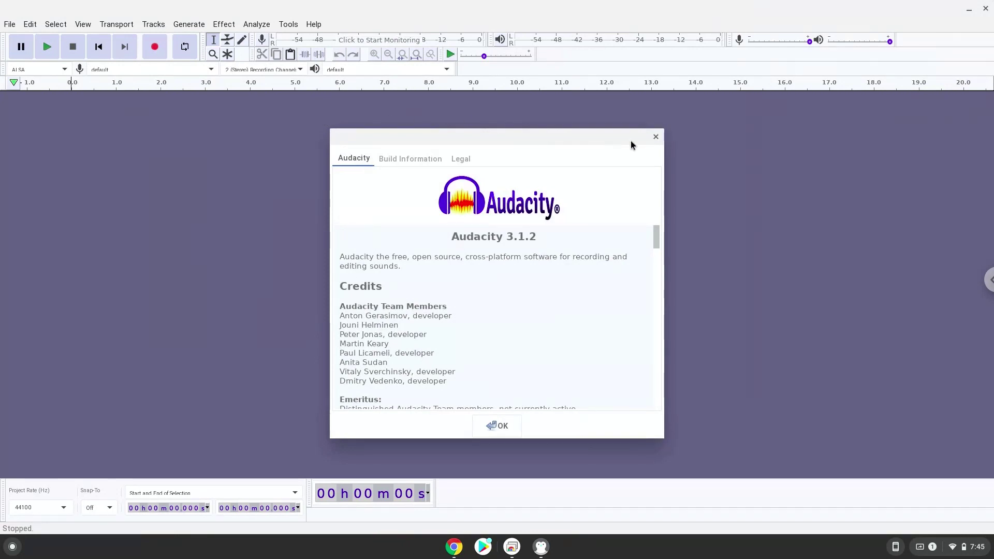
pyautogui.click(656, 137)
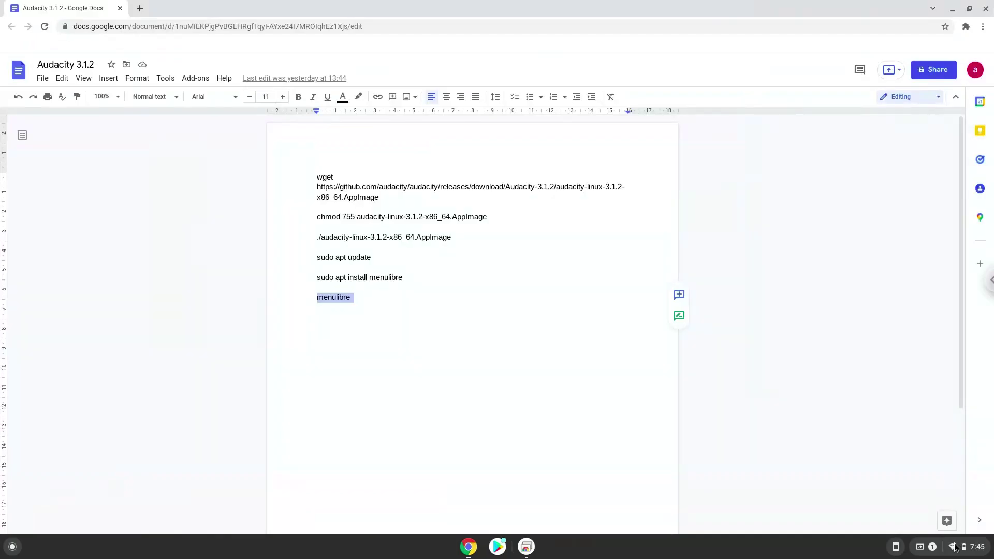
# Open Settings to the Linux development environment page under Advanced > Developers
pyautogui.click(955, 547)
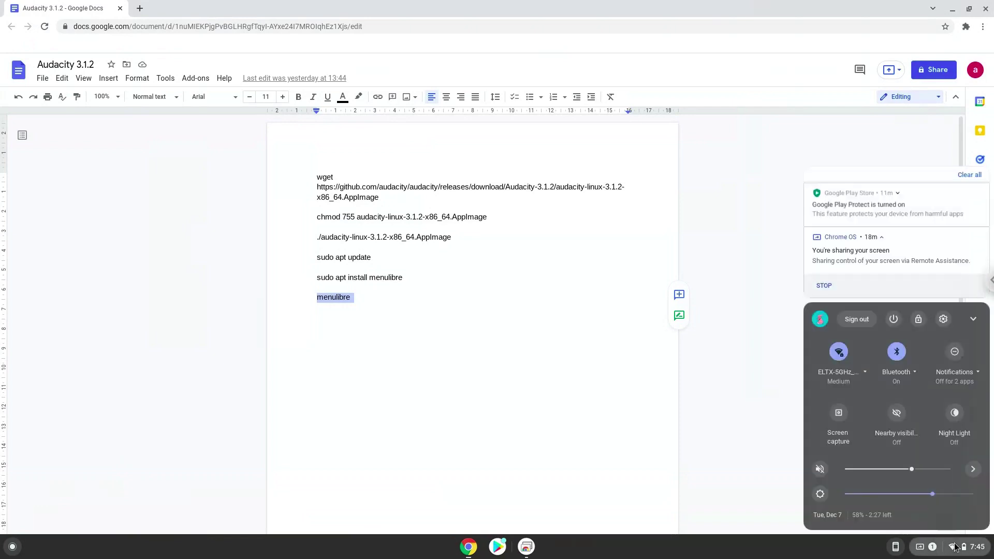
pyautogui.click(943, 319)
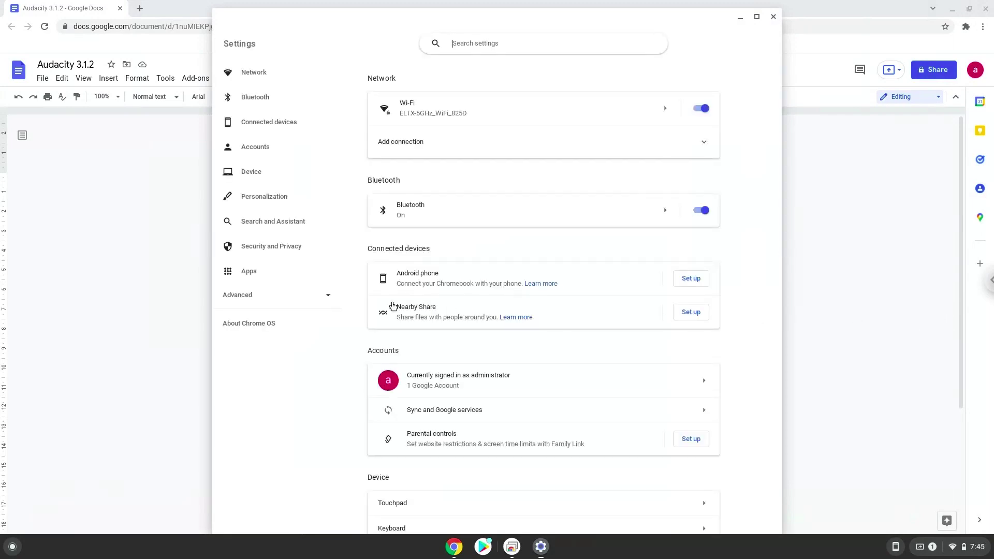
pyautogui.click(301, 295)
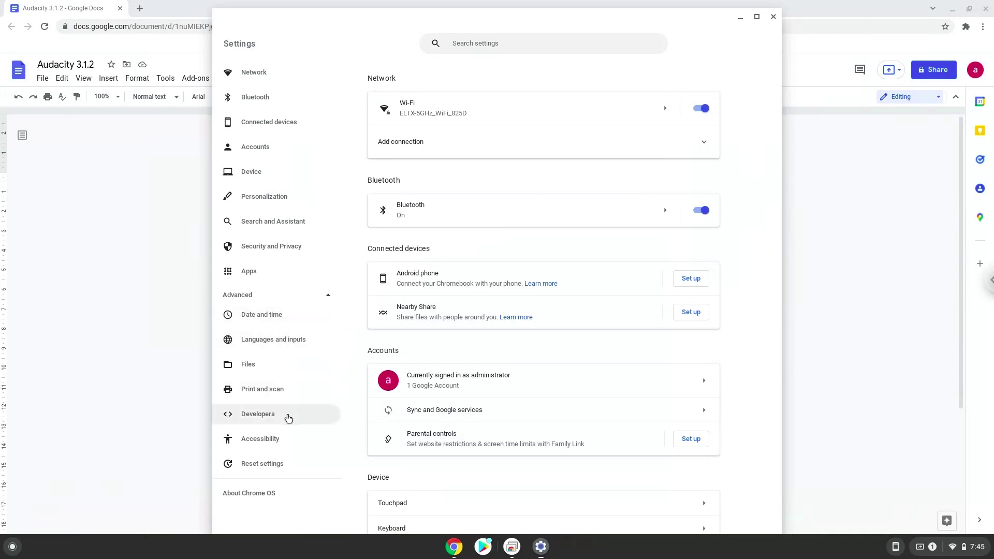
pyautogui.click(288, 415)
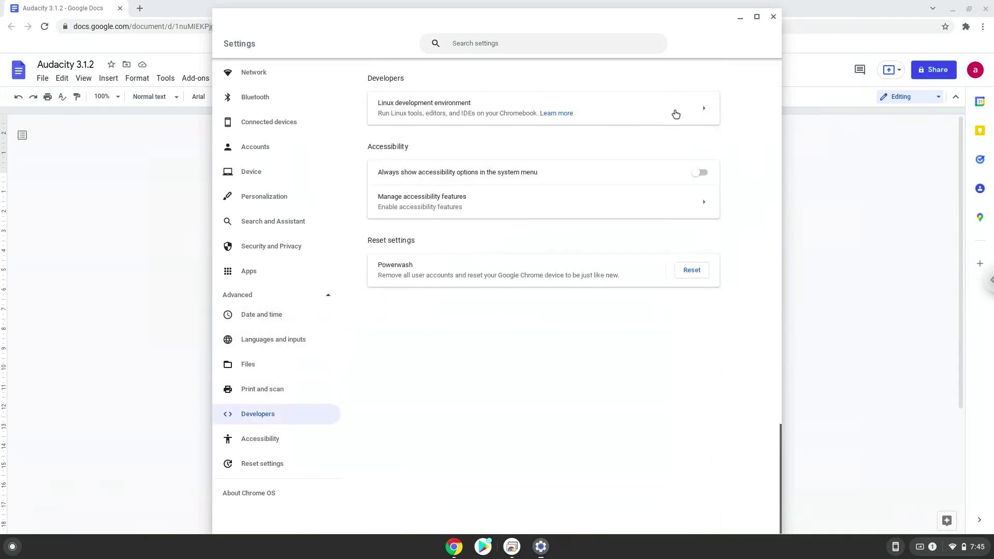
pyautogui.click(675, 110)
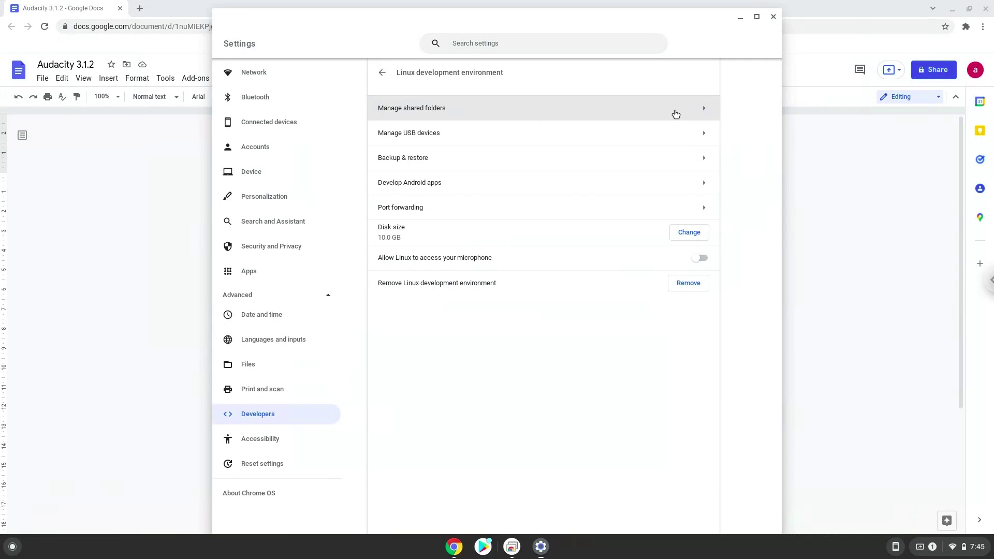
# Turn on Linux microphone access, accept the Linux shutdown, and close Settings
pyautogui.click(701, 259)
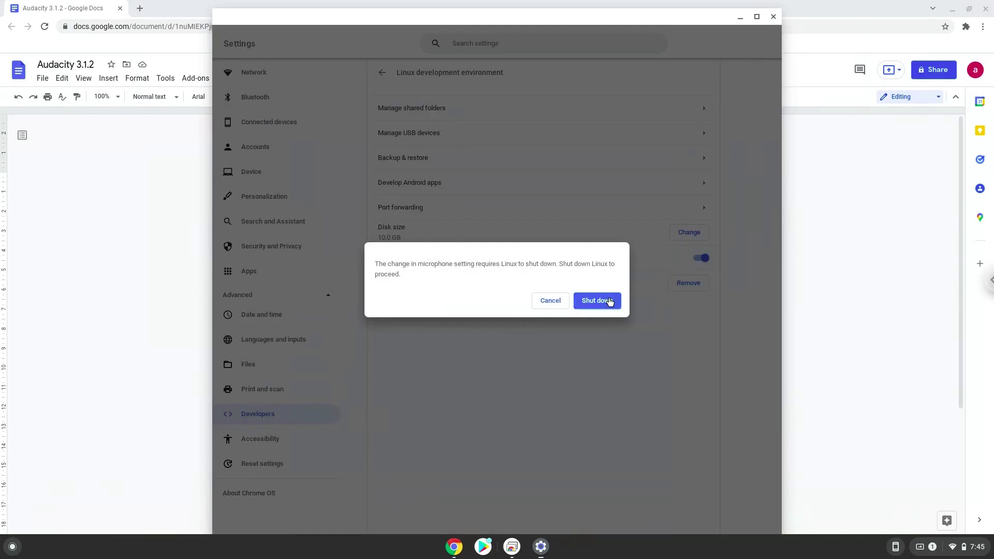
pyautogui.click(608, 301)
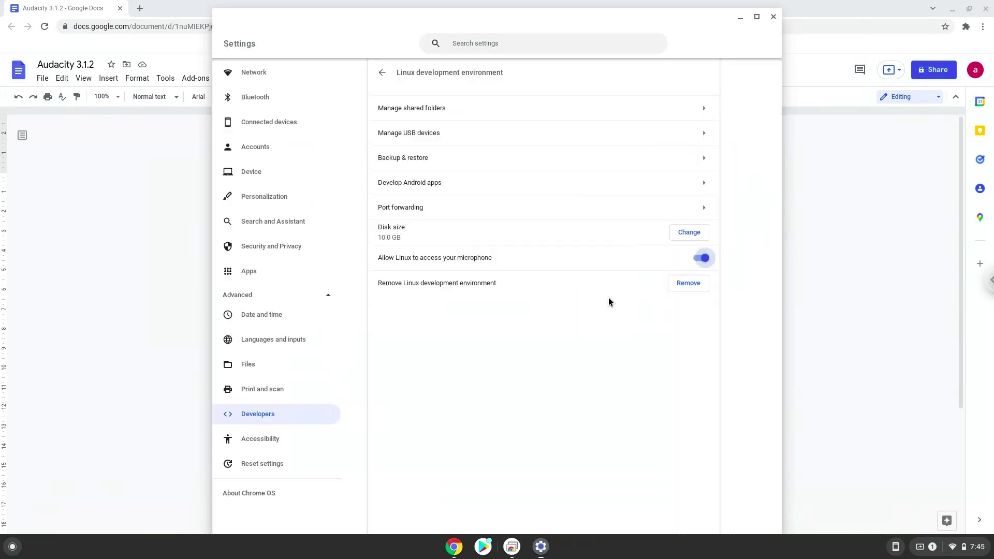
pyautogui.click(773, 17)
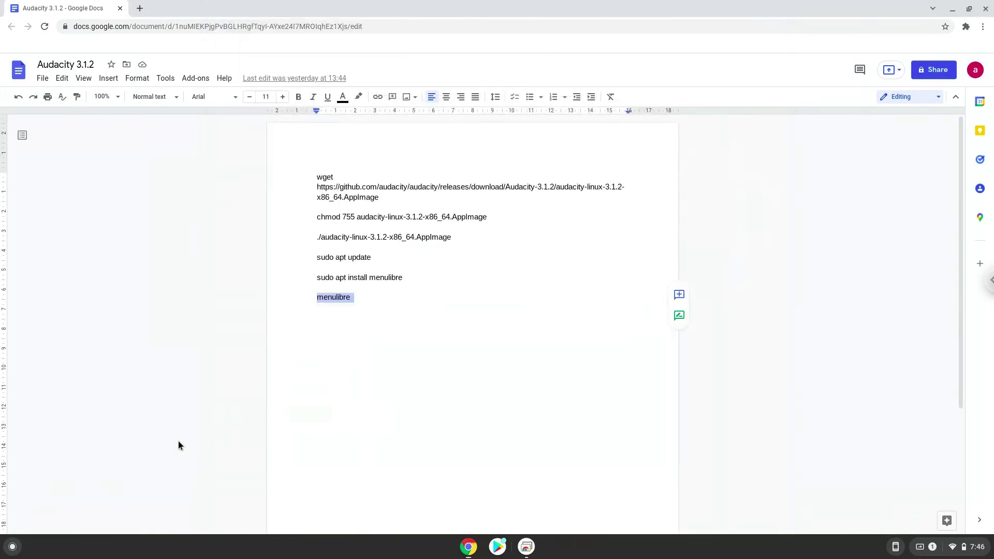
# Relaunch Audacity from the Linux apps folder on page 2 of the launcher
pyautogui.click(12, 546)
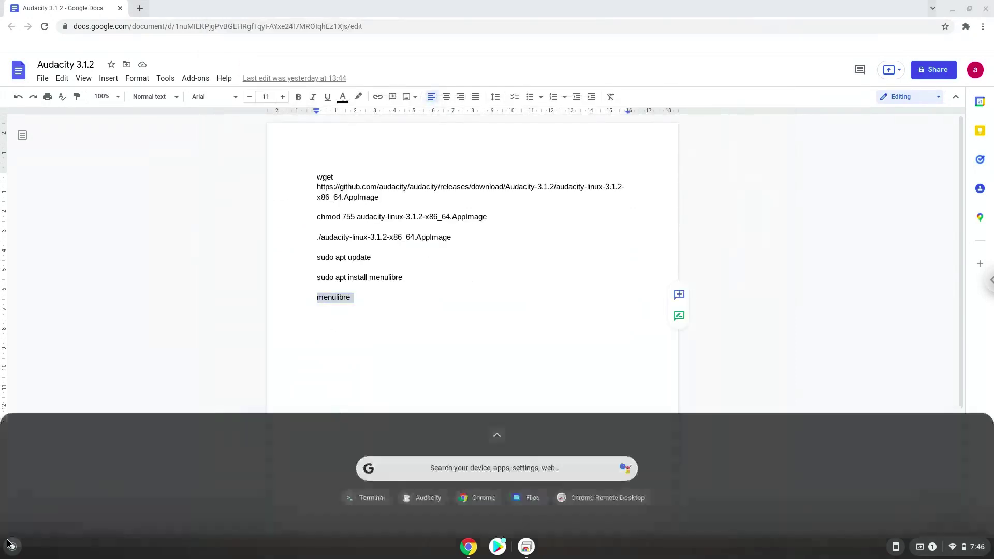
pyautogui.click(497, 435)
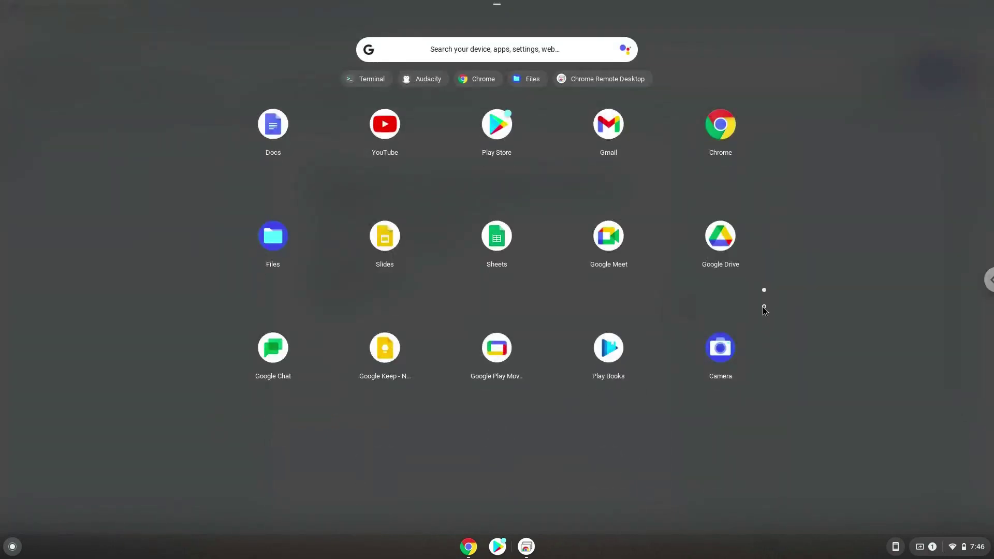
pyautogui.click(764, 307)
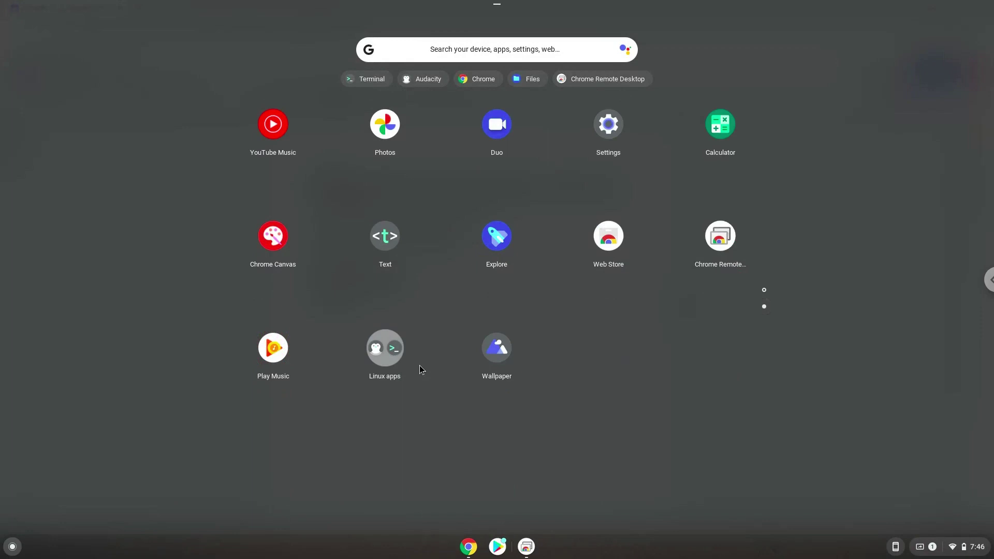
pyautogui.click(386, 366)
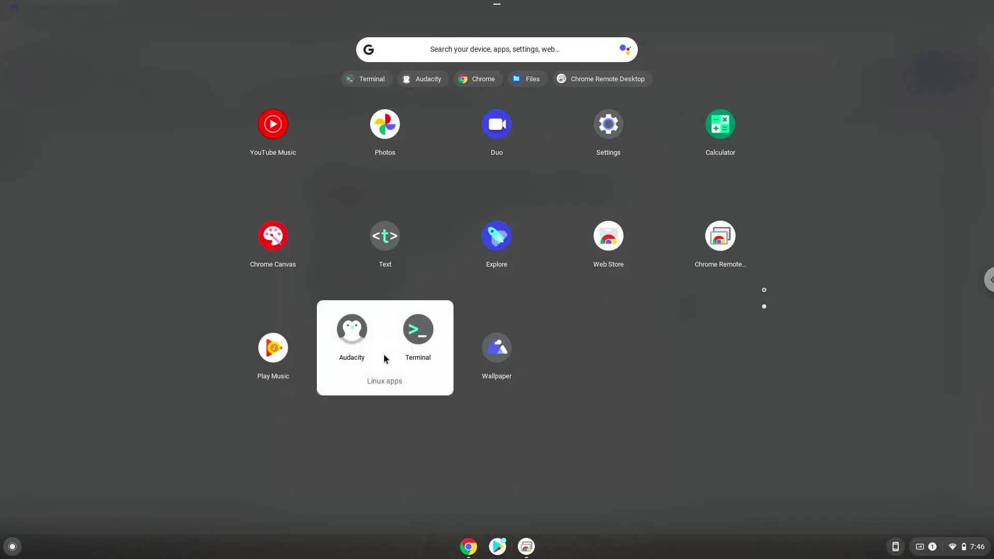
pyautogui.click(355, 328)
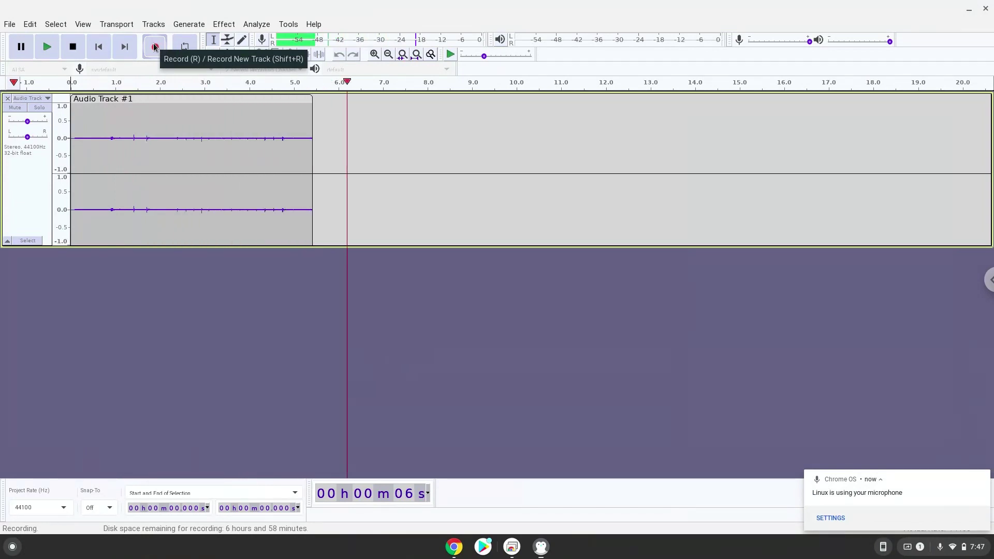
# Stop the recording at about 7.6 seconds and export it as untitled.mp3 with empty metadata
pyautogui.click(73, 46)
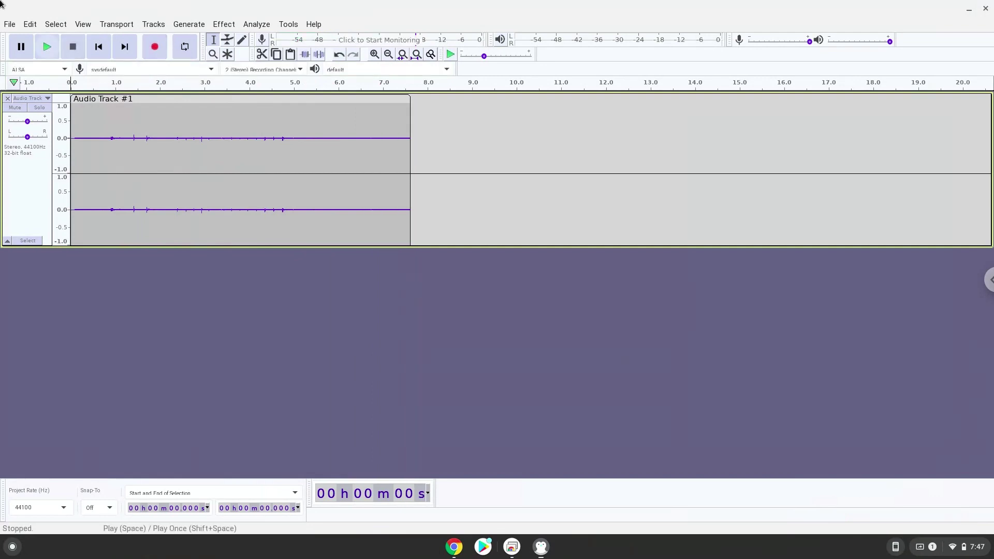
pyautogui.click(9, 24)
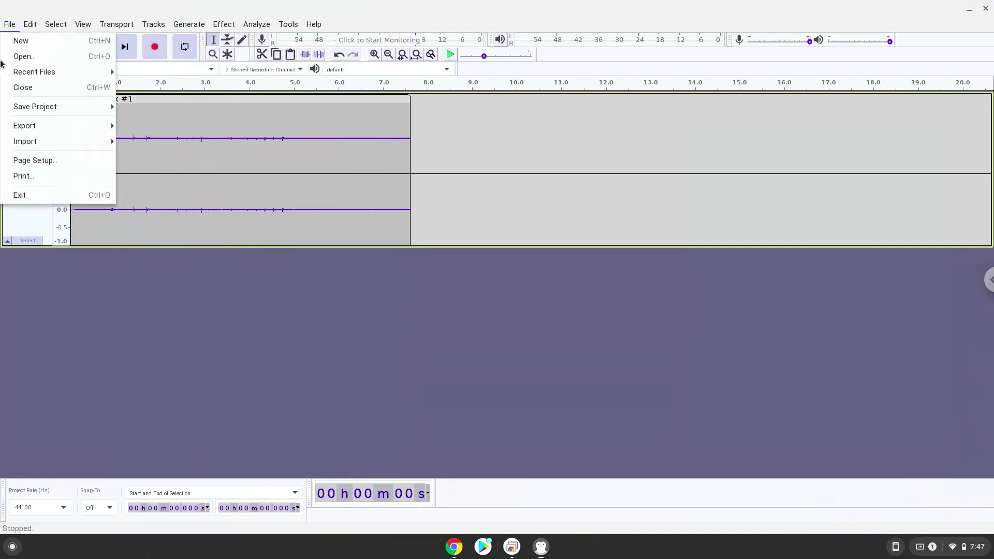
pyautogui.moveTo(16, 127)
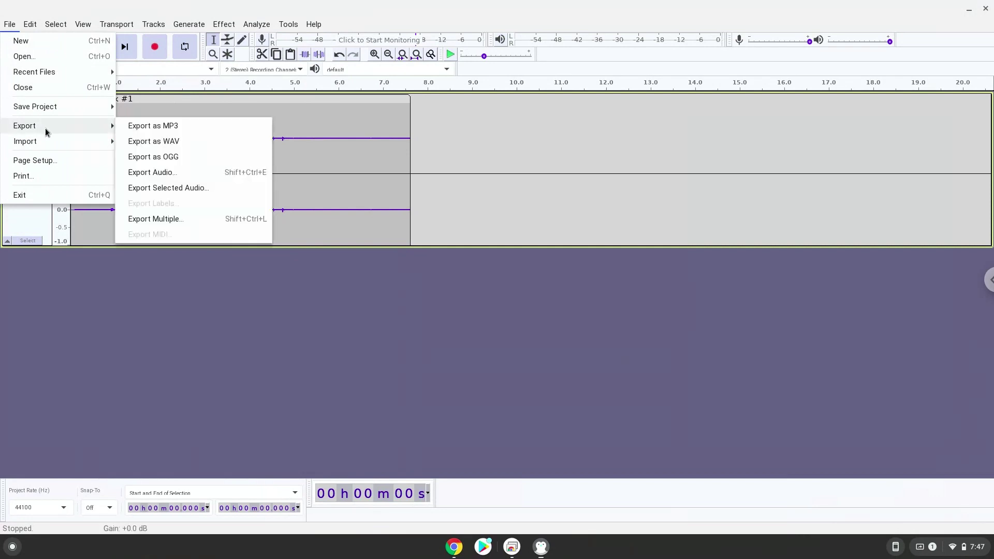
pyautogui.click(133, 125)
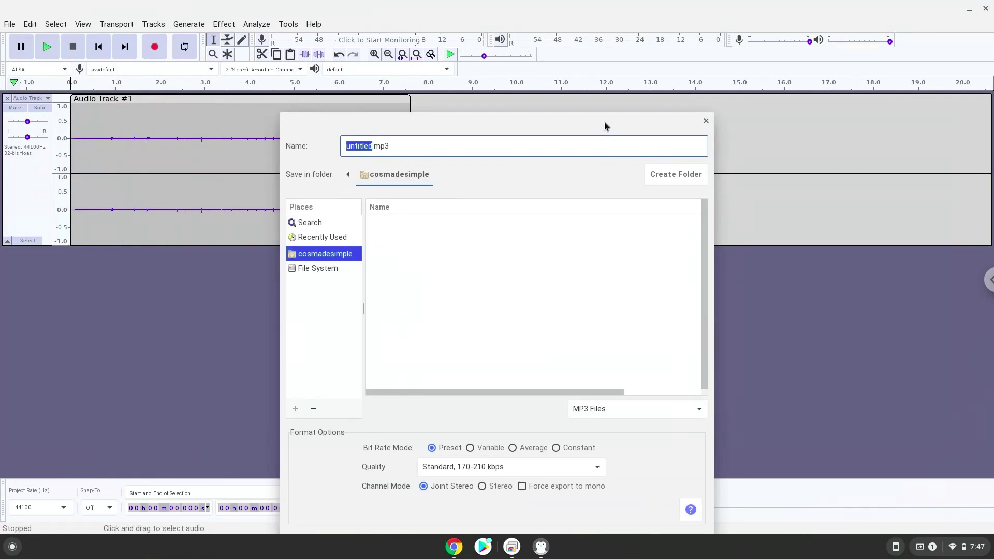
pyautogui.moveTo(603, 122); pyautogui.dragTo(604, 61)
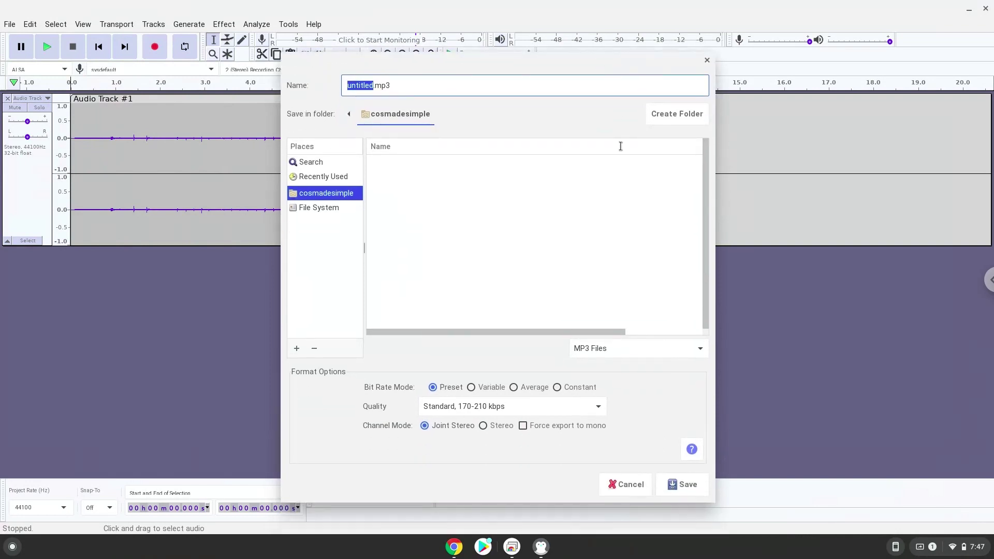
pyautogui.click(673, 484)
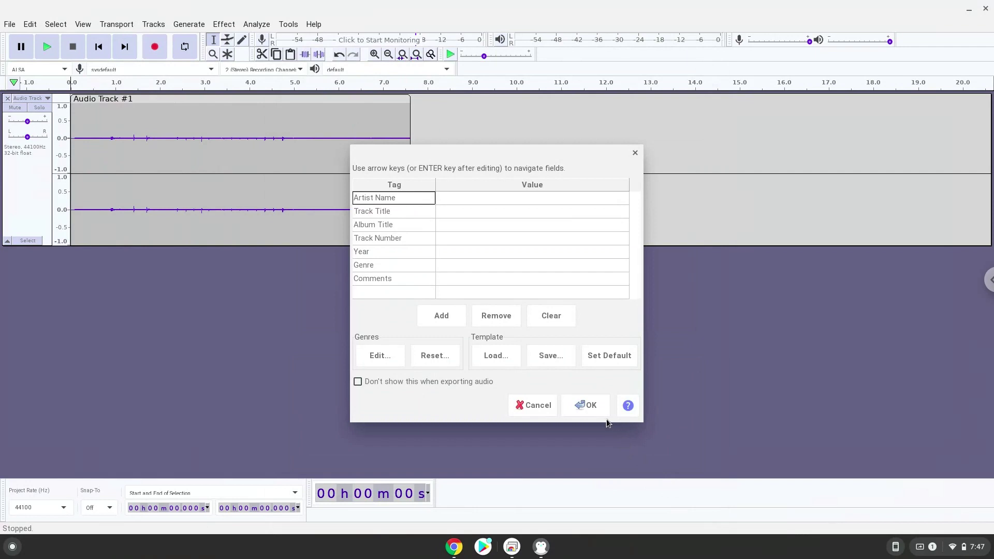
pyautogui.click(594, 406)
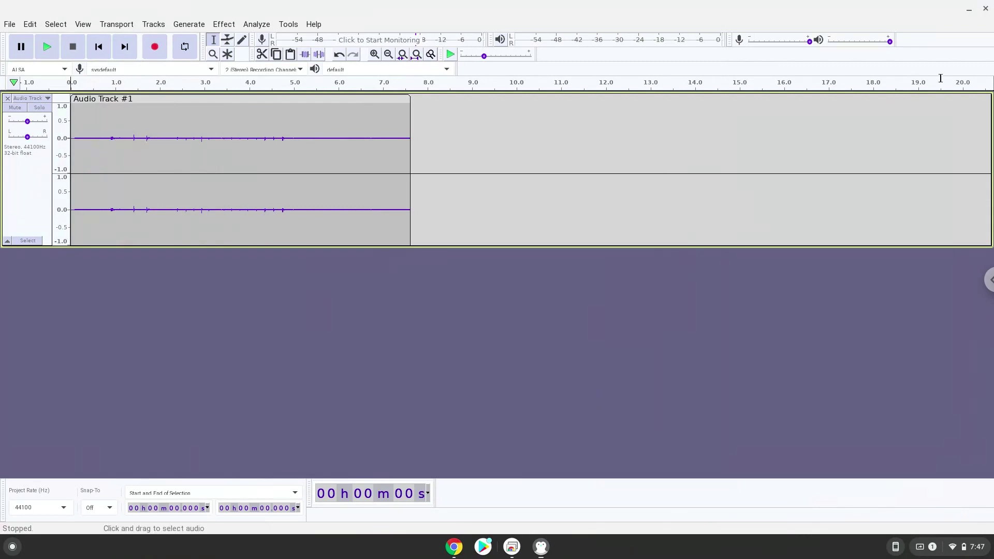
# Quit Audacity without saving the project, then view untitled.mp3 under Linux files in Files
pyautogui.click(989, 6)
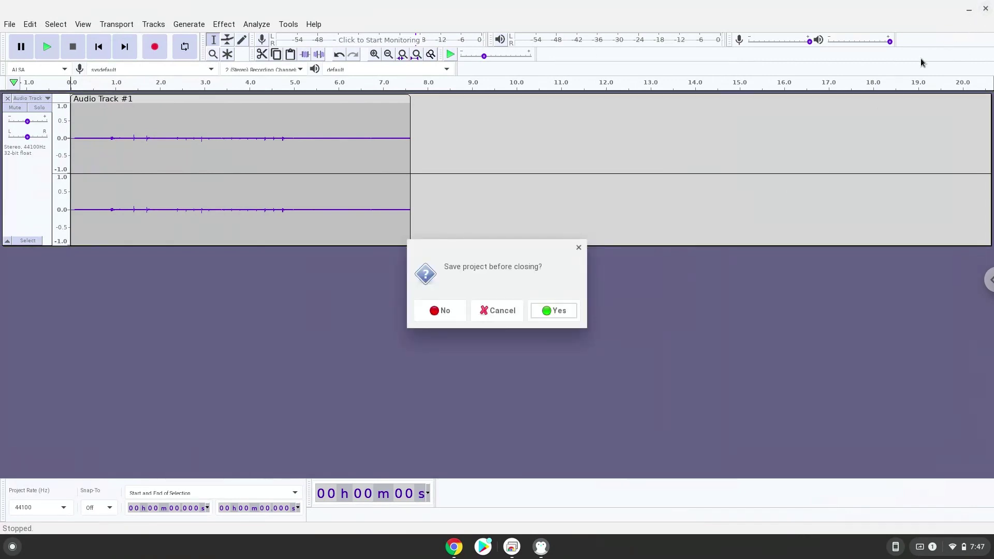
pyautogui.click(446, 313)
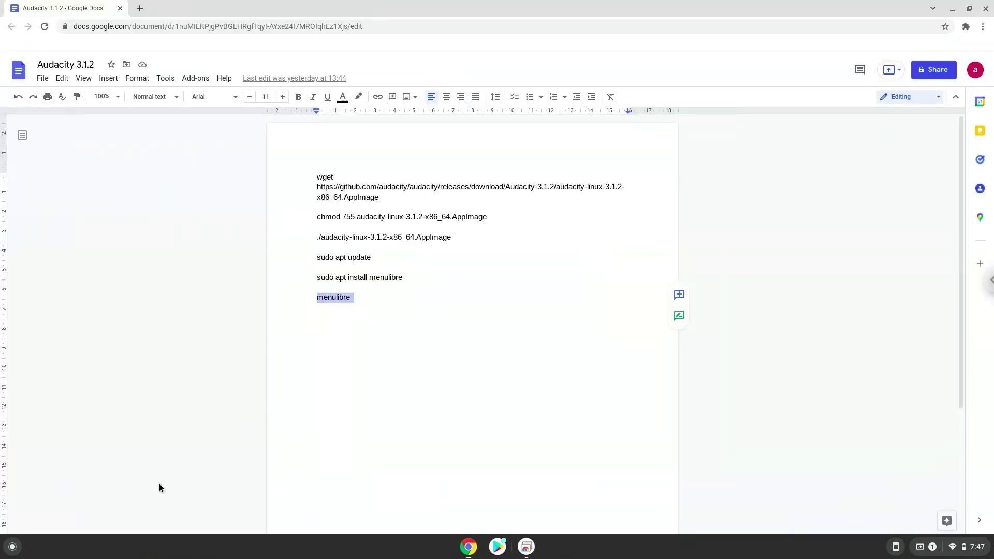
pyautogui.click(13, 548)
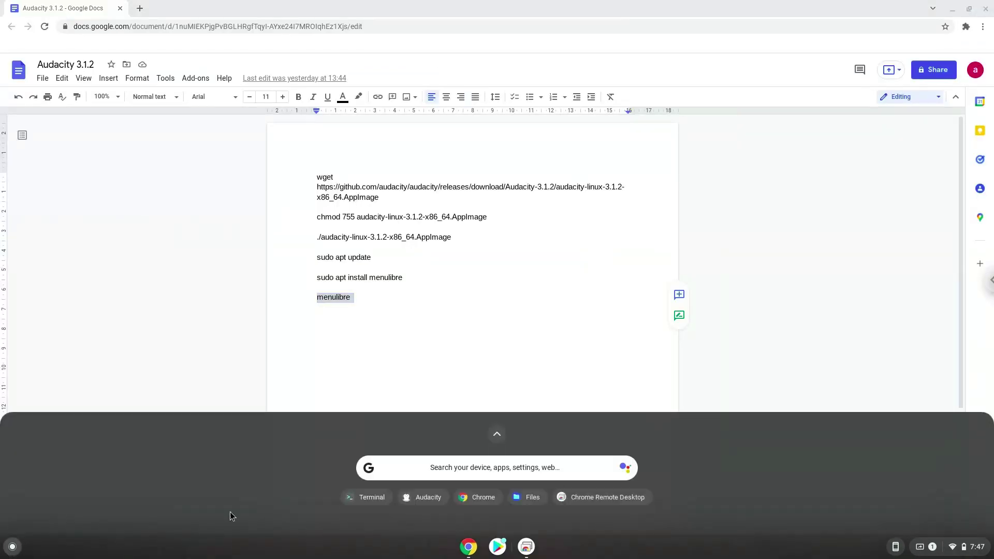
pyautogui.click(502, 437)
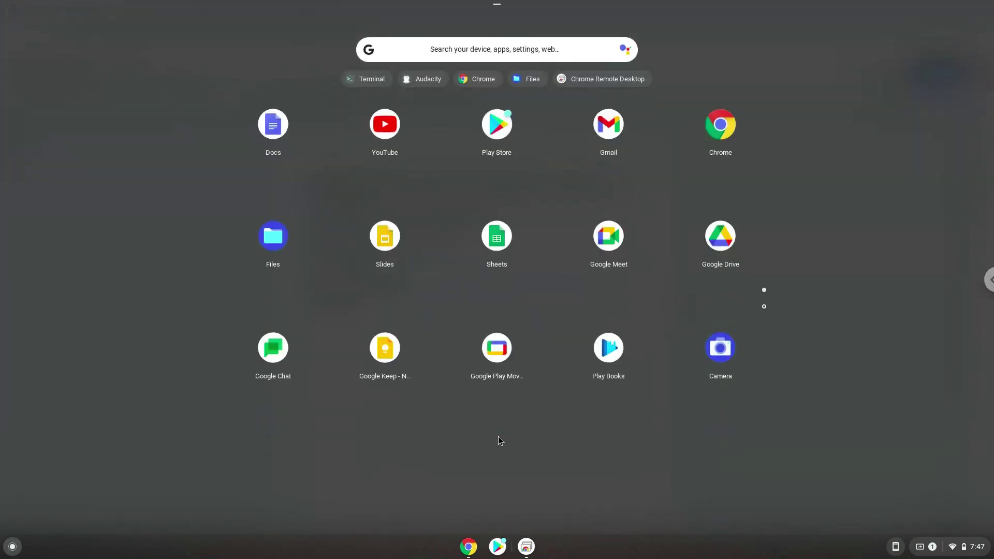
pyautogui.click(281, 244)
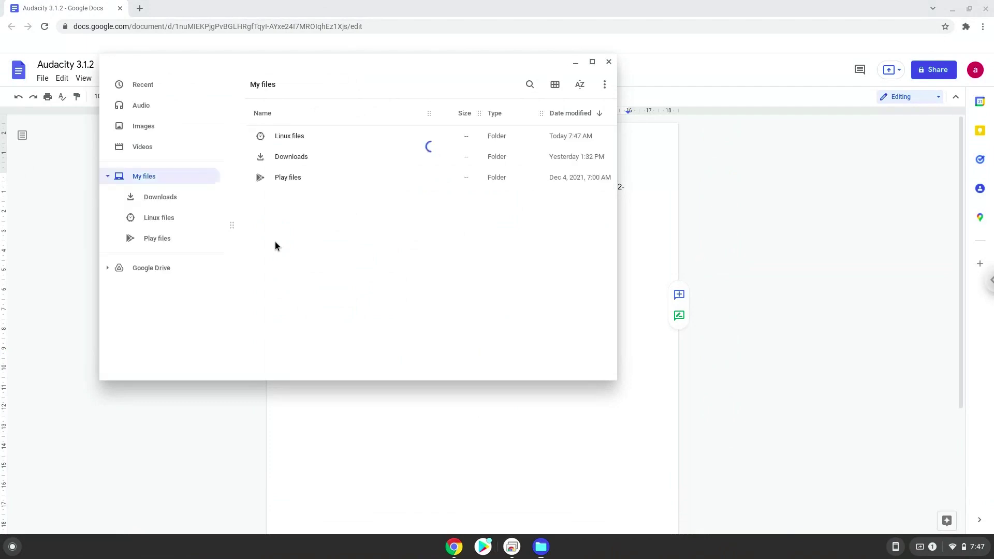
pyautogui.click(176, 219)
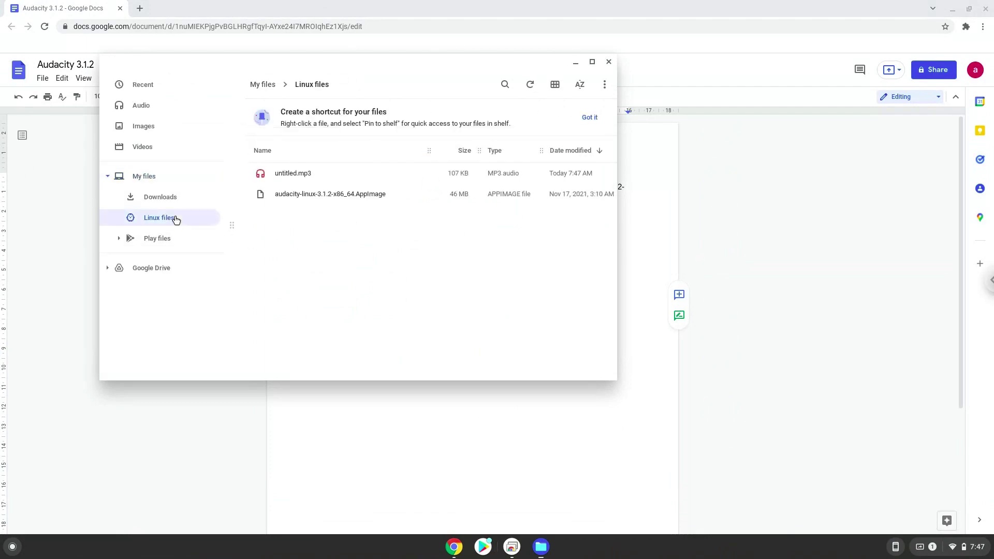